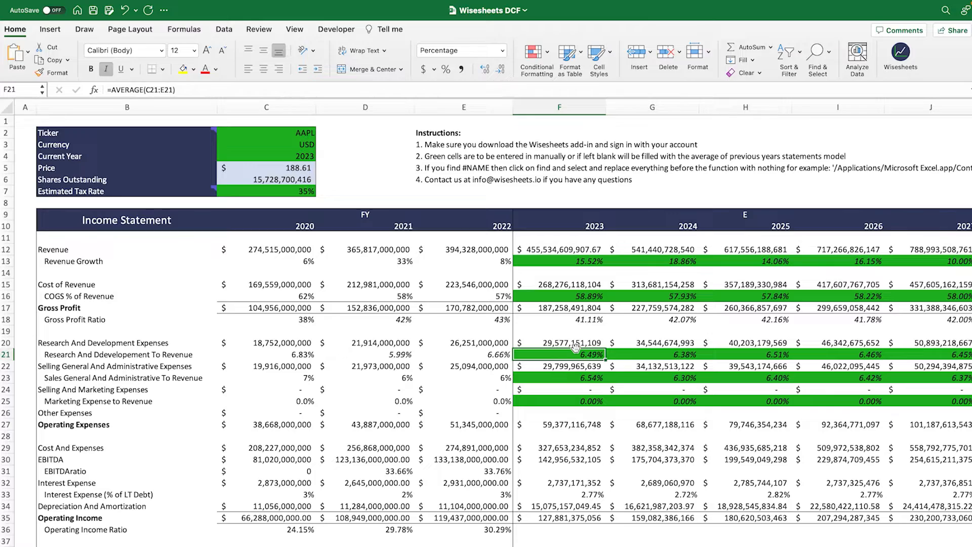
Step: Set the ticker in the model's assumptions block to MSFT
{"action": "scroll", "coordinate": [470, 355], "scroll_direction": "down", "scroll_amount": 15}
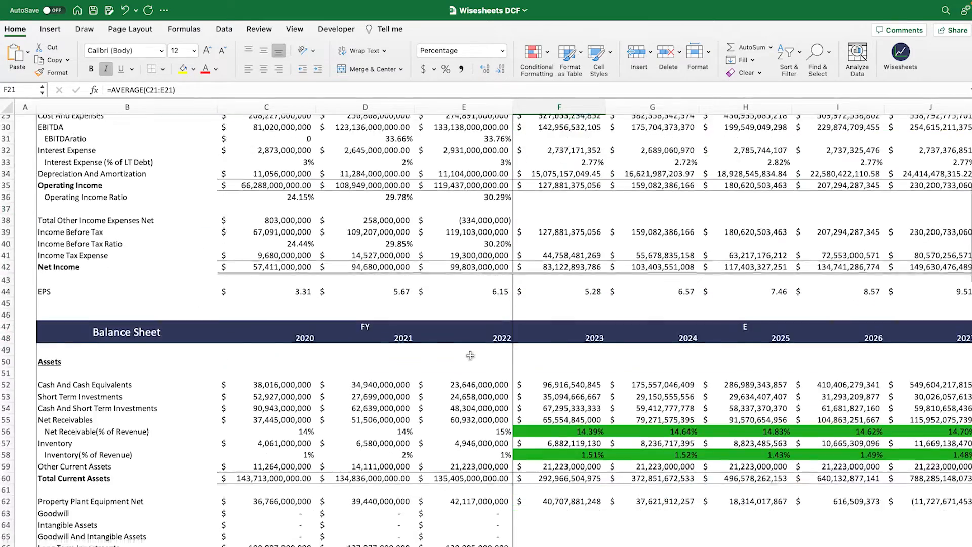
{"action": "scroll", "coordinate": [471, 355], "scroll_direction": "down", "scroll_amount": 17}
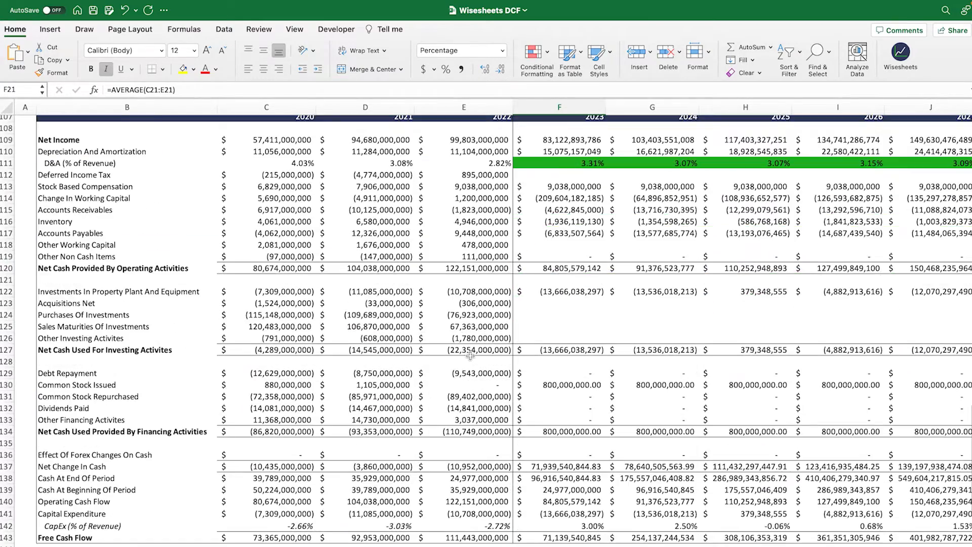
{"action": "scroll", "coordinate": [471, 356], "scroll_direction": "up", "scroll_amount": 11}
{"action": "scroll", "coordinate": [430, 349], "scroll_direction": "up", "scroll_amount": 20}
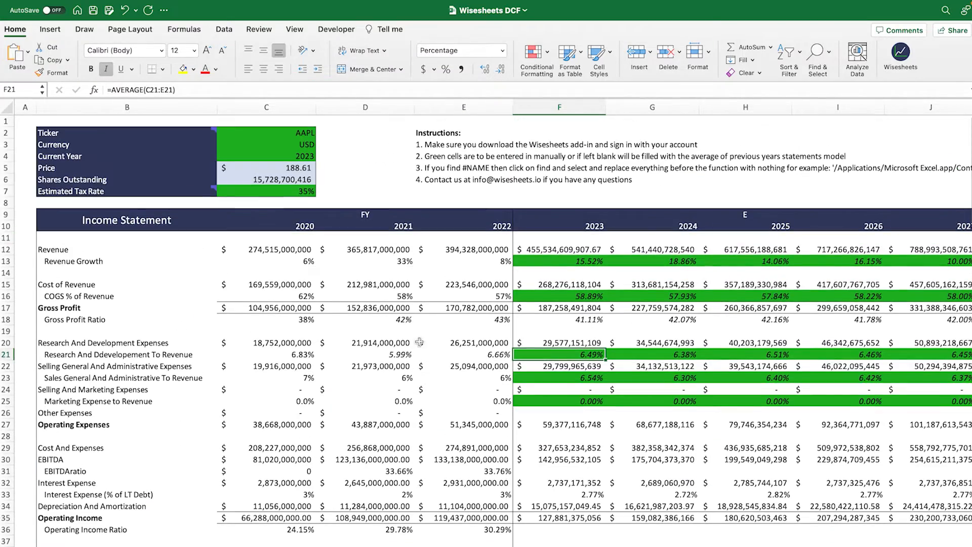
{"action": "left_click", "coordinate": [305, 135]}
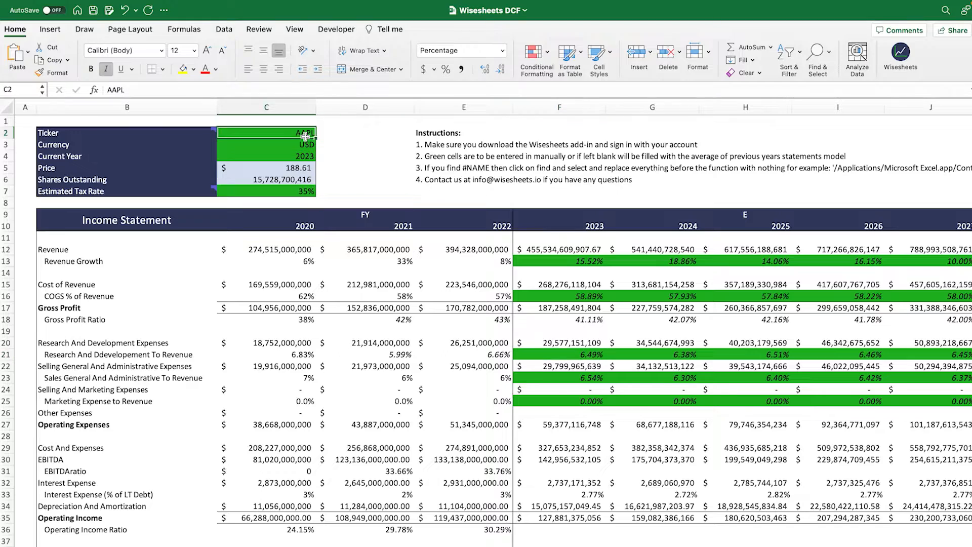
{"action": "type", "text": "MSFT"}
{"action": "key", "text": "Return"}
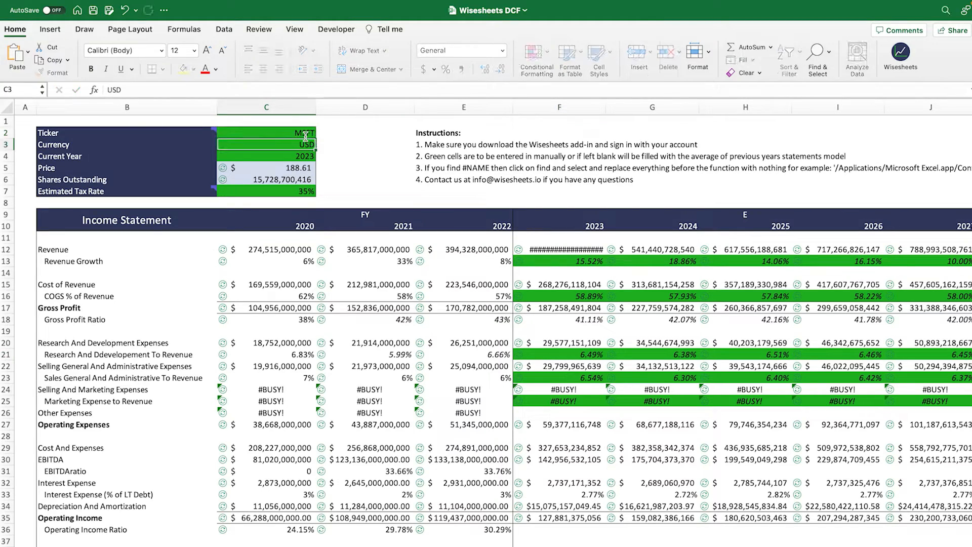
Step: Look over the recalculated financial statements and set the ticker back to AAPL
{"action": "scroll", "coordinate": [335, 253], "scroll_direction": "down", "scroll_amount": 10}
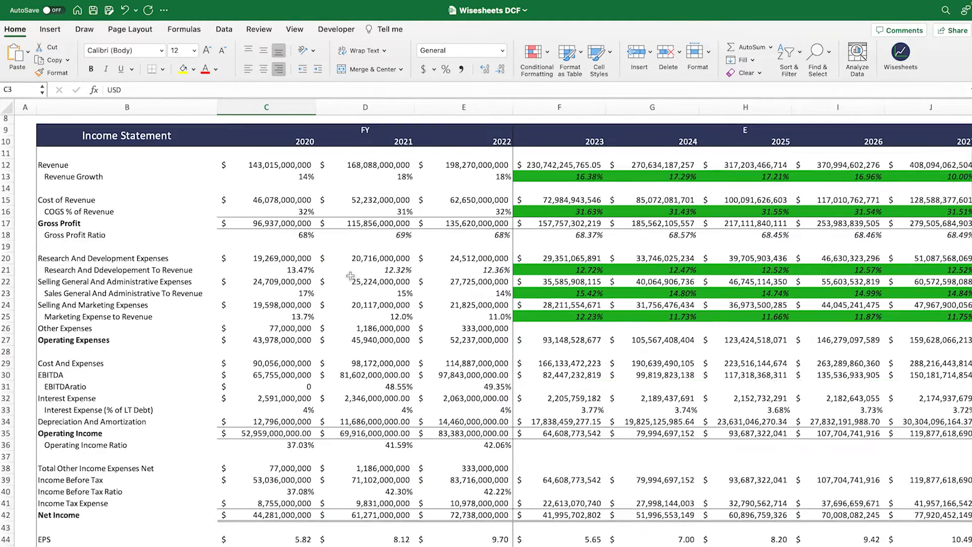
{"action": "scroll", "coordinate": [351, 276], "scroll_direction": "down", "scroll_amount": 14}
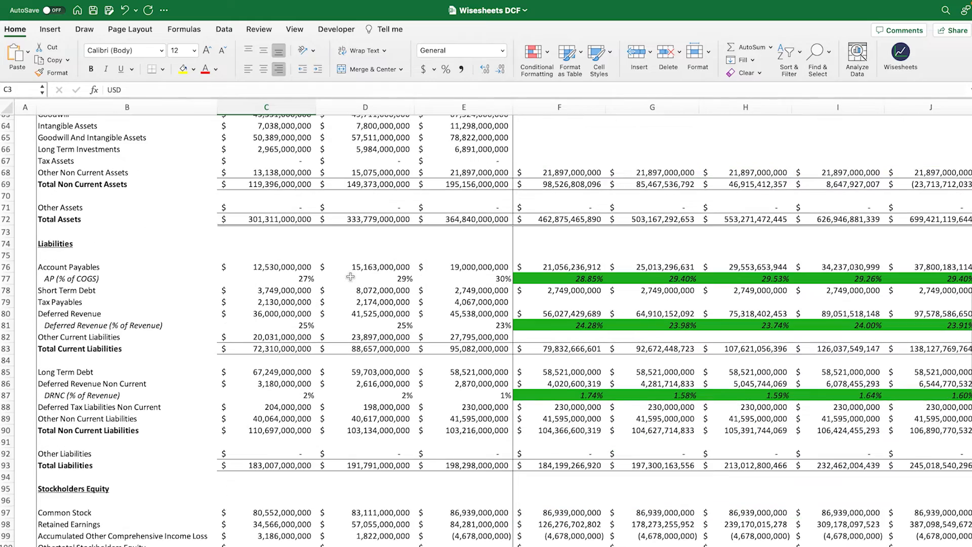
{"action": "scroll", "coordinate": [350, 276], "scroll_direction": "down", "scroll_amount": 20}
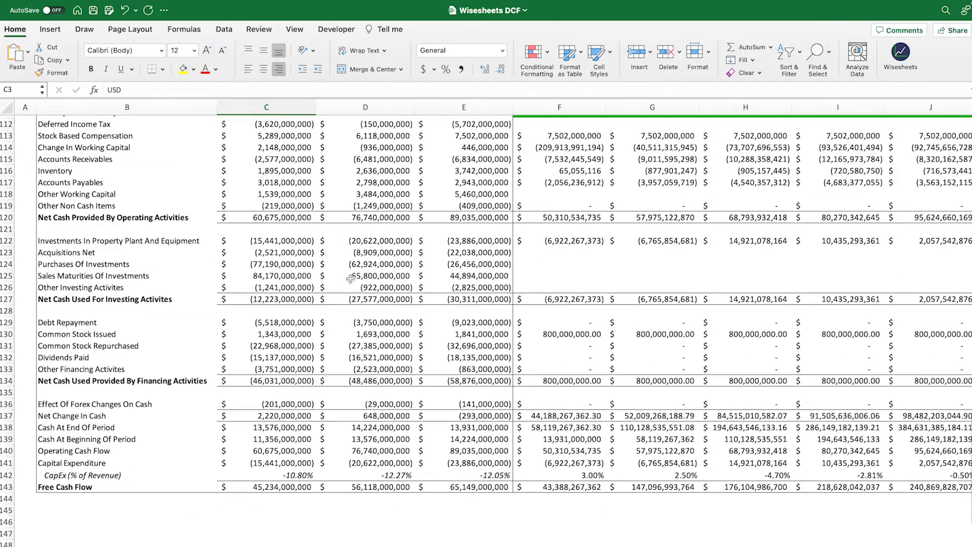
{"action": "scroll", "coordinate": [351, 277], "scroll_direction": "up", "scroll_amount": 20}
{"action": "scroll", "coordinate": [351, 279], "scroll_direction": "up", "scroll_amount": 15}
{"action": "left_click", "coordinate": [308, 124]}
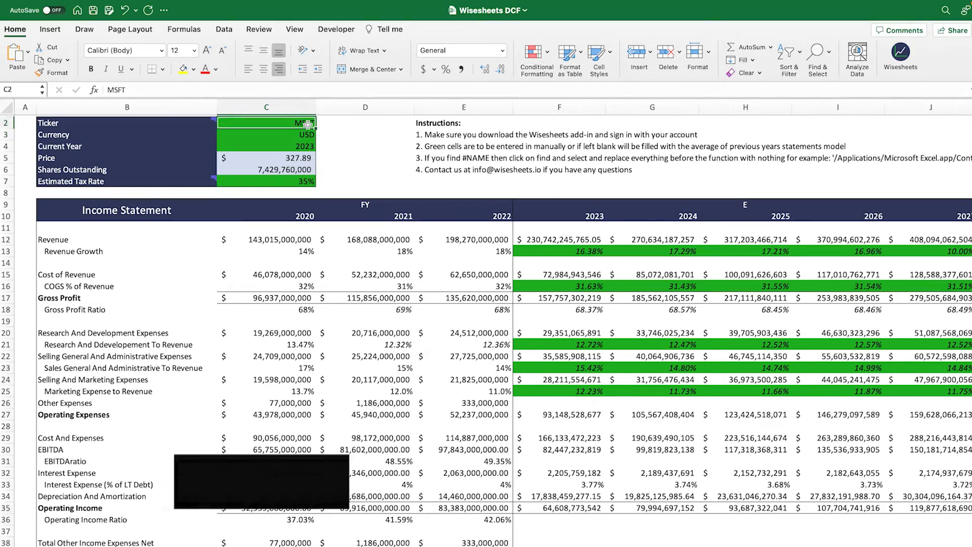
{"action": "type", "text": "AAPL"}
{"action": "key", "text": "Return"}
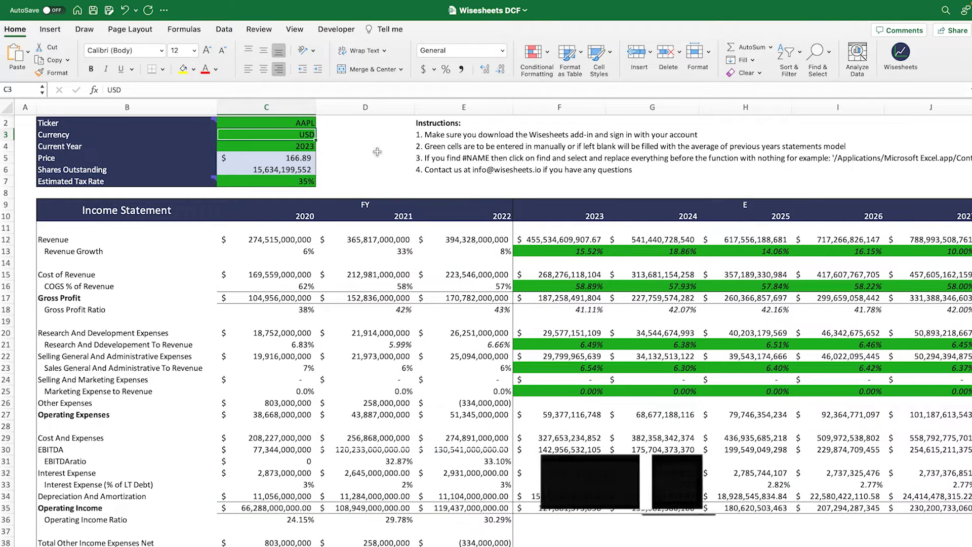
Step: Examine the WISE formula behind 2020 revenue and the historical income statement block B12:E33 beside the projections
{"action": "left_click", "coordinate": [288, 244]}
{"action": "left_click", "coordinate": [192, 89]}
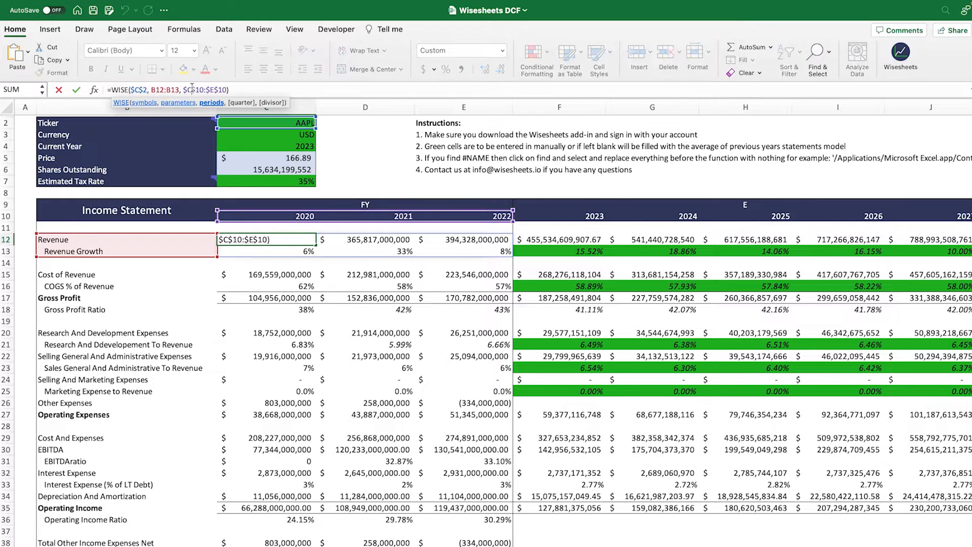
{"action": "key", "text": "Return"}
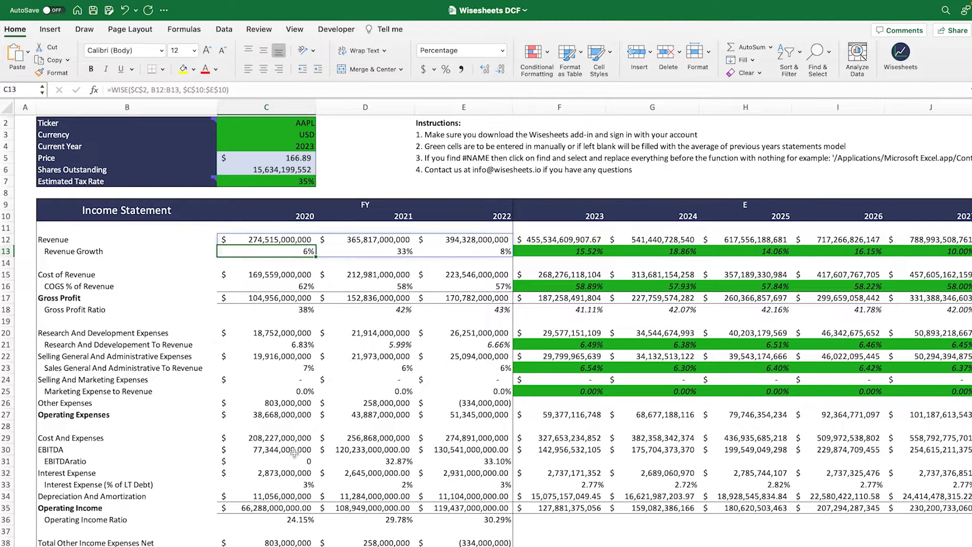
{"action": "scroll", "coordinate": [185, 312], "scroll_direction": "right", "scroll_amount": 1}
{"action": "scroll", "coordinate": [186, 312], "scroll_direction": "left", "scroll_amount": 1}
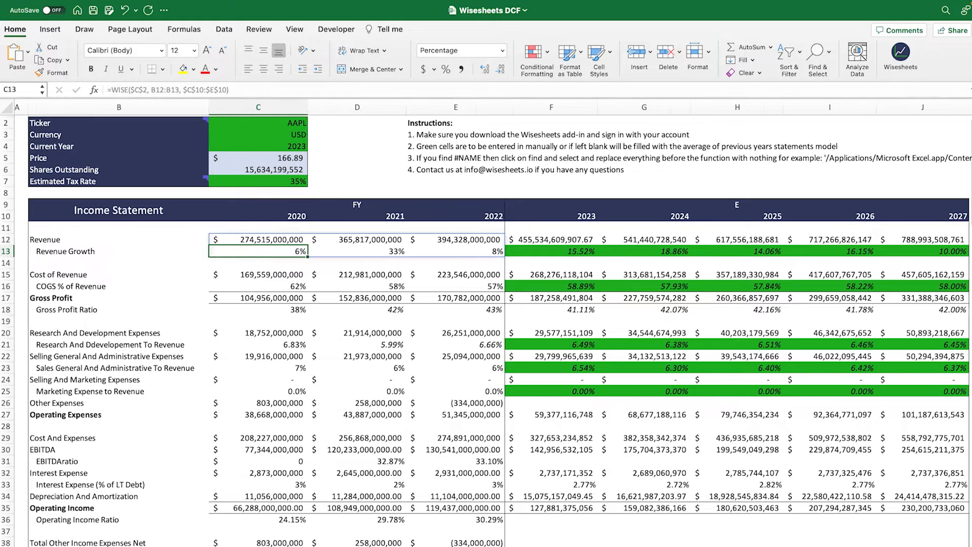
{"action": "left_click_drag", "start_coordinate": [120, 239], "coordinate": [460, 488]}
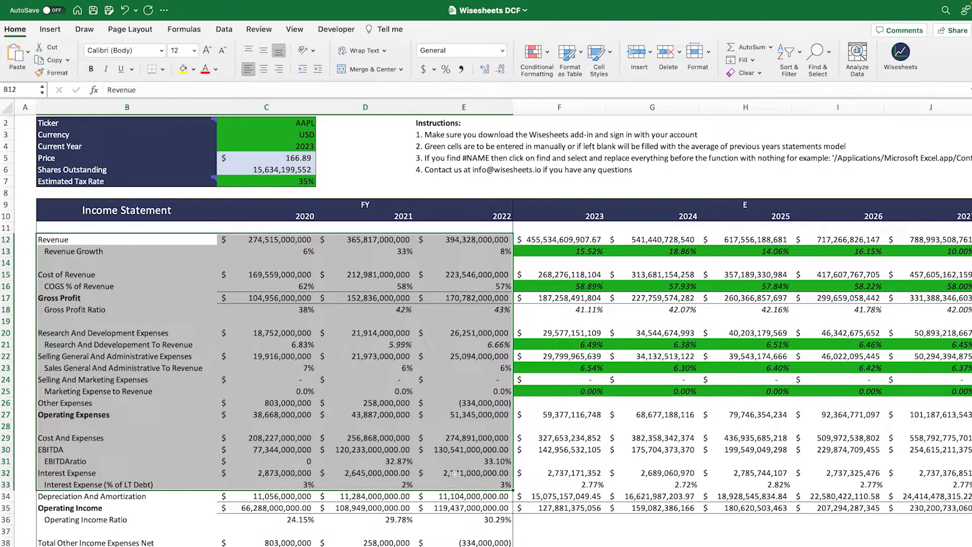
{"action": "scroll", "coordinate": [486, 324], "scroll_direction": "right", "scroll_amount": 8}
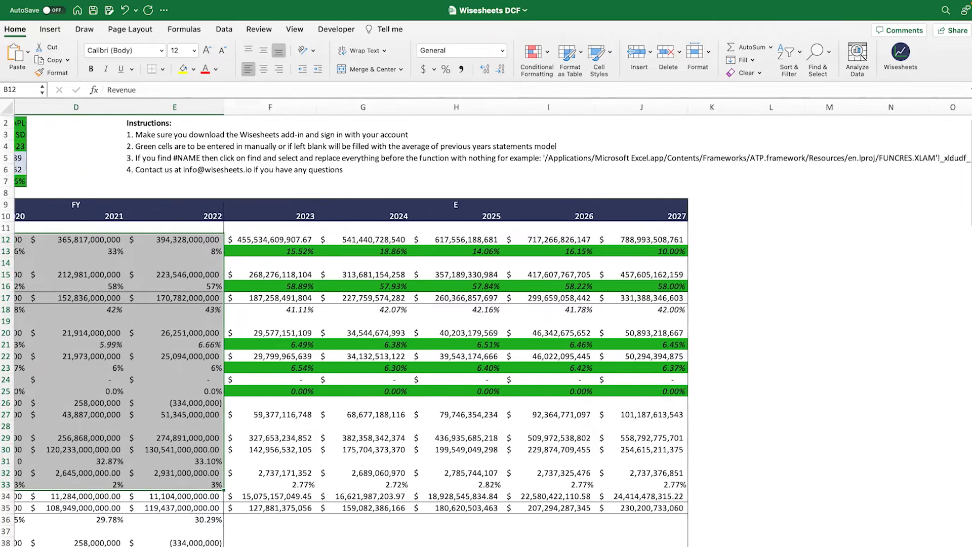
{"action": "scroll", "coordinate": [487, 324], "scroll_direction": "left", "scroll_amount": 7}
{"action": "scroll", "coordinate": [486, 324], "scroll_direction": "left", "scroll_amount": 1}
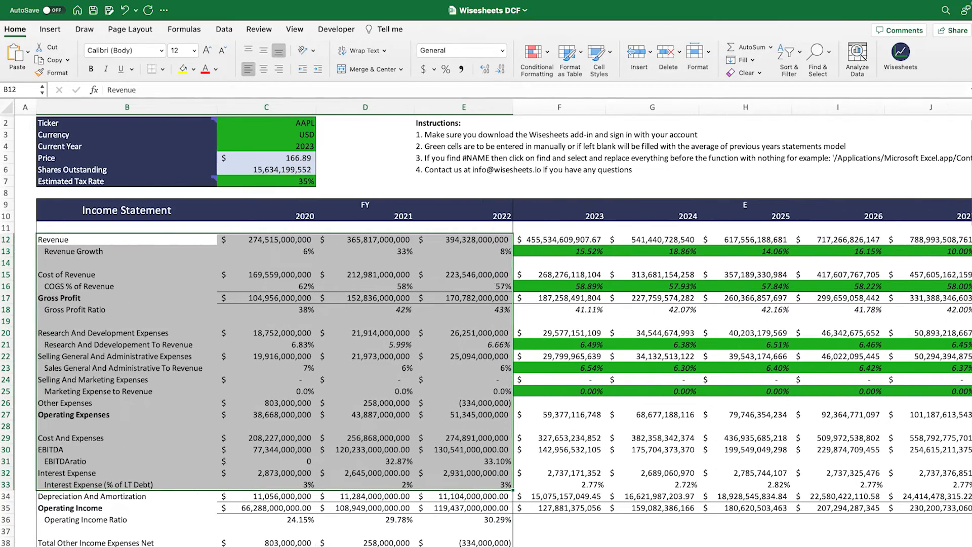
Step: Examine the averaging formulas behind the projected revenue growth, starting with 2023
{"action": "left_click", "coordinate": [571, 255]}
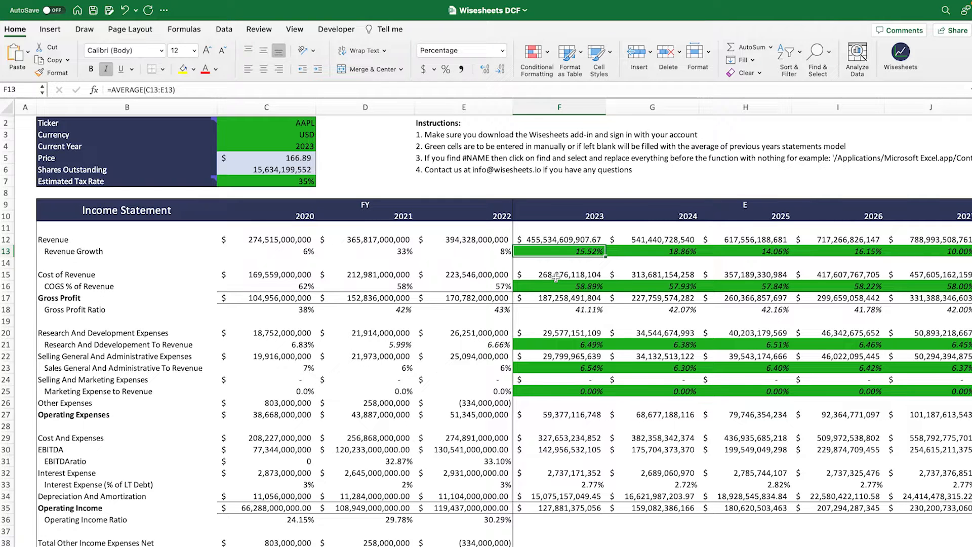
{"action": "key", "text": "Right"}
{"action": "key", "text": "Right"}
{"action": "key", "text": "Right"}
{"action": "key", "text": "Right"}
{"action": "key", "text": "Right"}
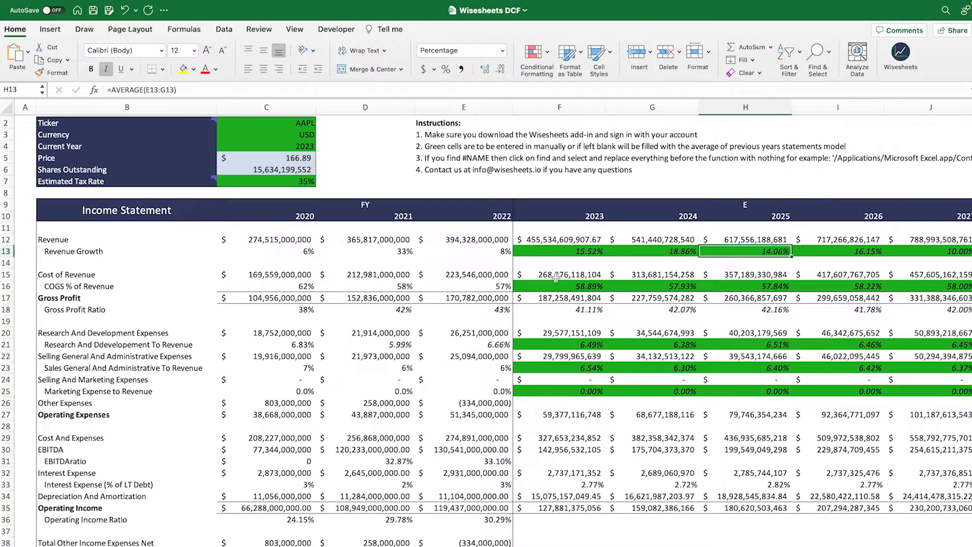
{"action": "key", "text": "Left"}
{"action": "key", "text": "Left"}
{"action": "key", "text": "Left"}
{"action": "key", "text": "Left"}
{"action": "key", "text": "Left"}
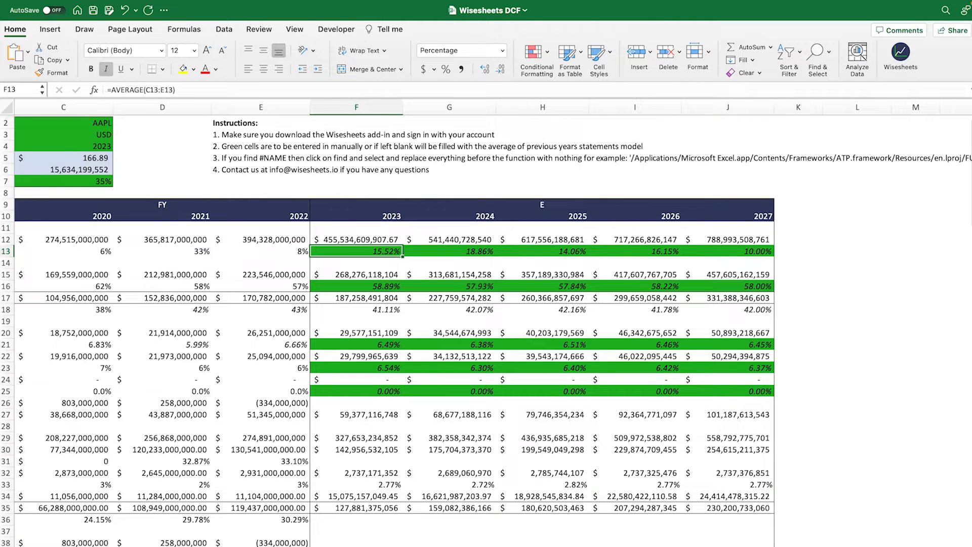
Step: Examine the averaging formulas behind the projected research and development to revenue ratios
{"action": "scroll", "coordinate": [343, 490], "scroll_direction": "down", "scroll_amount": 1}
{"action": "left_click_drag", "start_coordinate": [330, 525], "coordinate": [201, 529]}
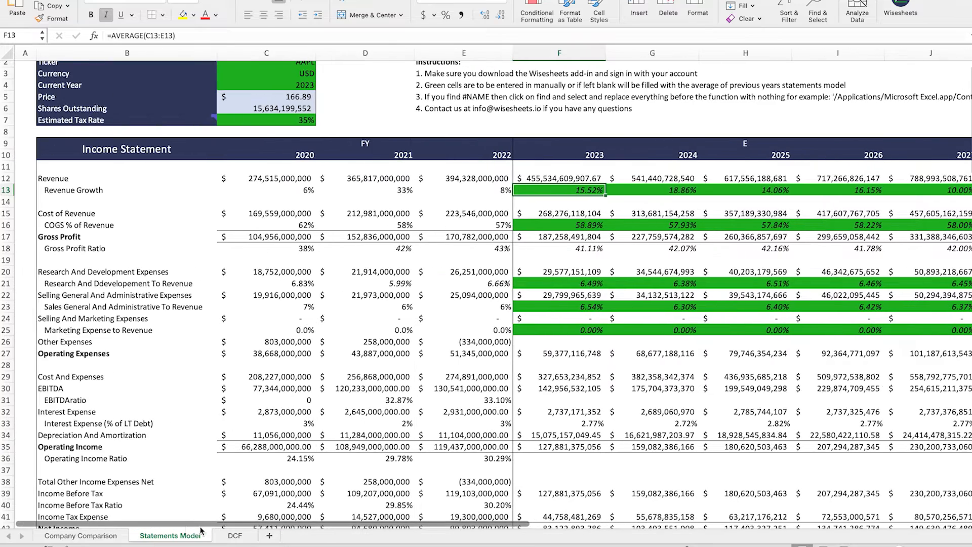
{"action": "left_click", "coordinate": [566, 282]}
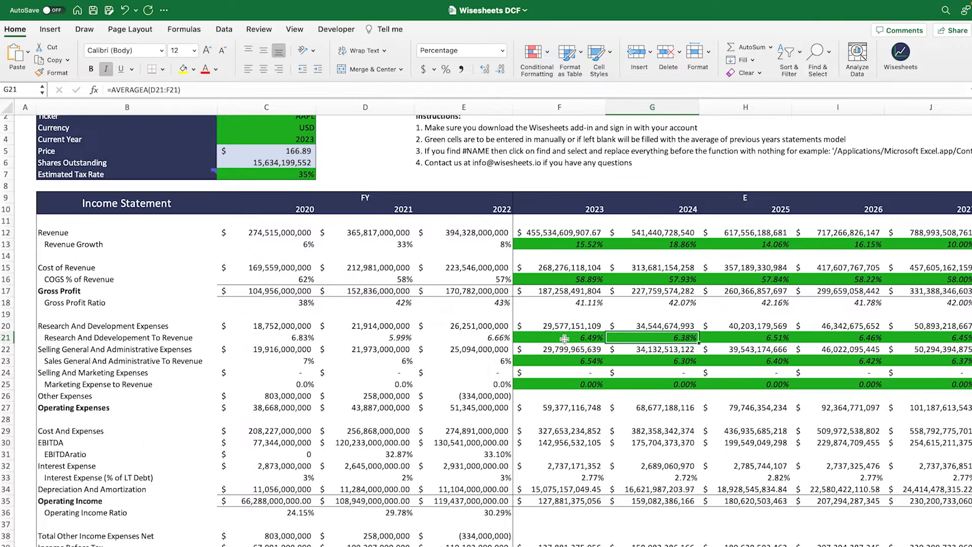
{"action": "key", "text": "Right"}
{"action": "key", "text": "Right"}
{"action": "key", "text": "Right"}
{"action": "key", "text": "Right"}
{"action": "key", "text": "Right"}
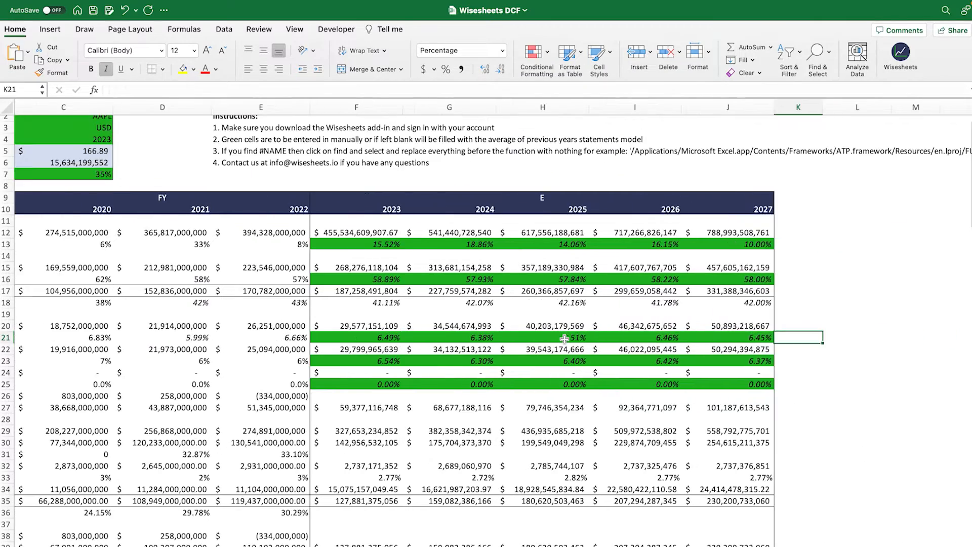
{"action": "key", "text": "Left"}
{"action": "key", "text": "Left"}
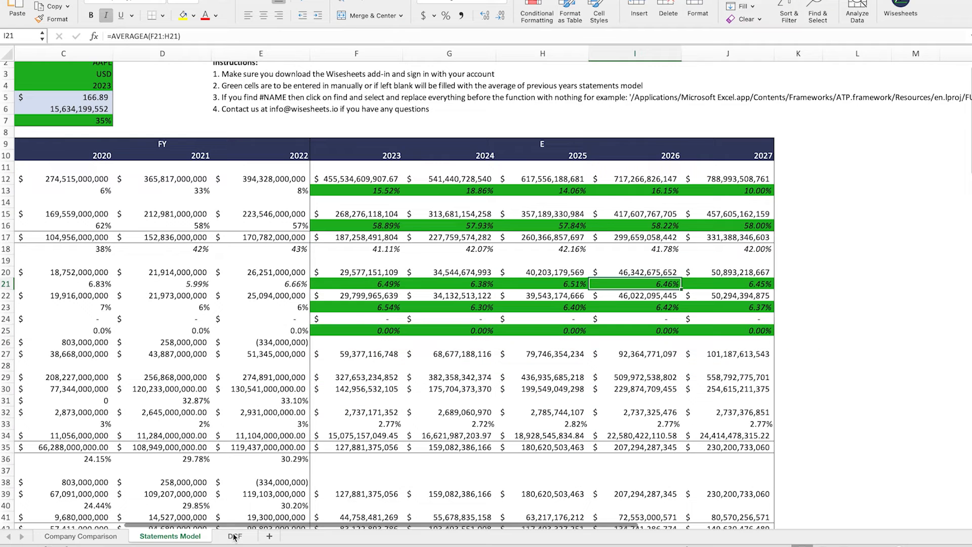
Step: Open the DCF sheet and examine its cash flow projections, especially the 2023 to 2027 free cash flow
{"action": "left_click", "coordinate": [234, 536]}
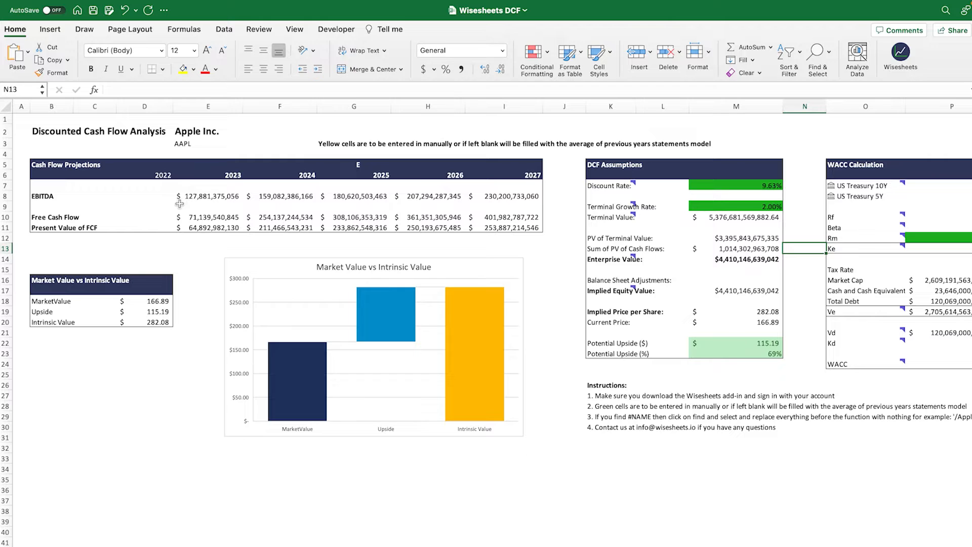
{"action": "left_click_drag", "start_coordinate": [185, 215], "coordinate": [489, 213]}
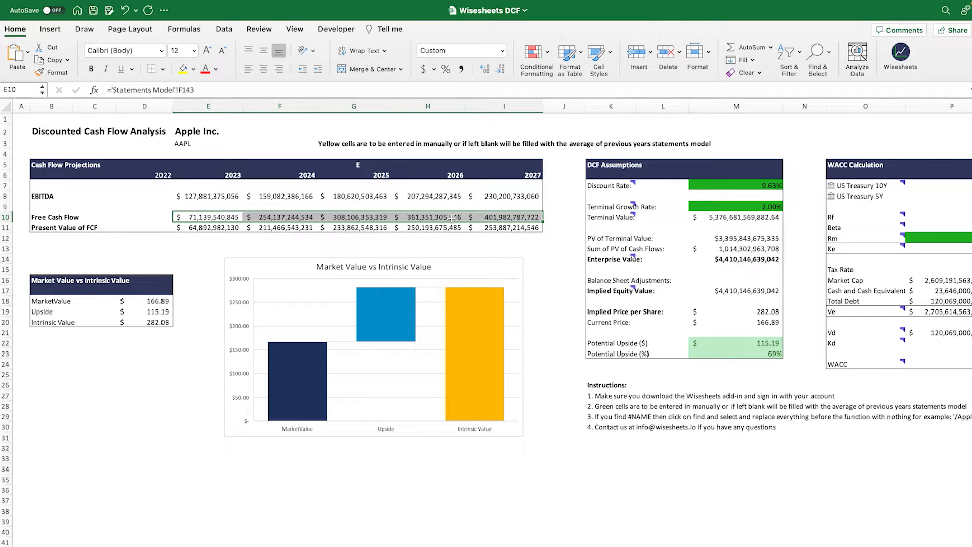
{"action": "left_click_drag", "start_coordinate": [210, 217], "coordinate": [489, 219]}
{"action": "left_click_drag", "start_coordinate": [56, 167], "coordinate": [412, 226]}
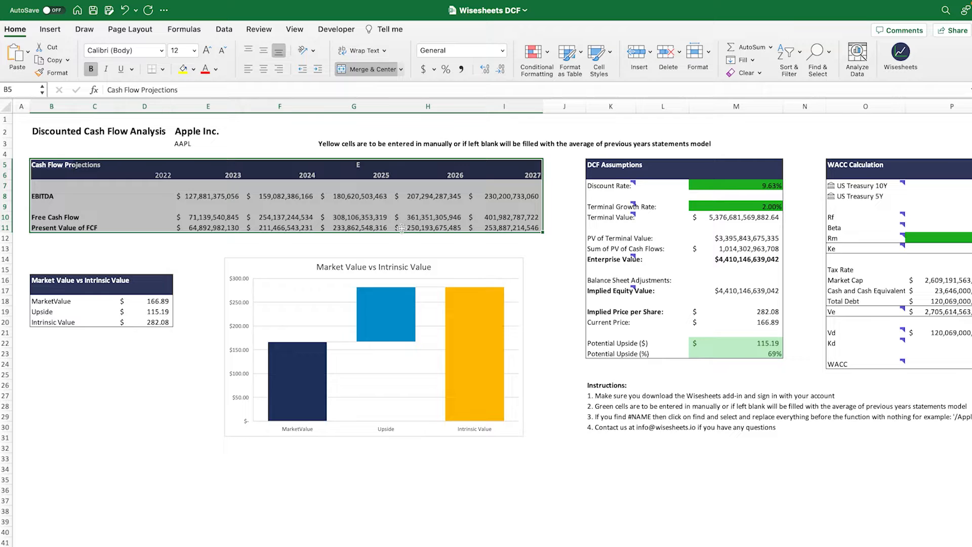
{"action": "left_click", "coordinate": [58, 217]}
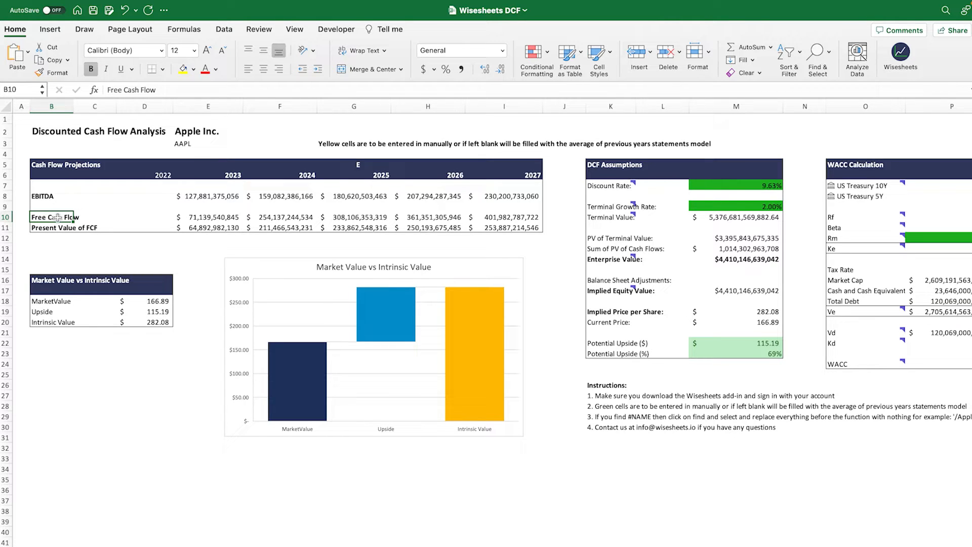
{"action": "left_click", "coordinate": [137, 397]}
{"action": "left_click", "coordinate": [69, 217]}
{"action": "left_click_drag", "start_coordinate": [205, 218], "coordinate": [501, 218]}
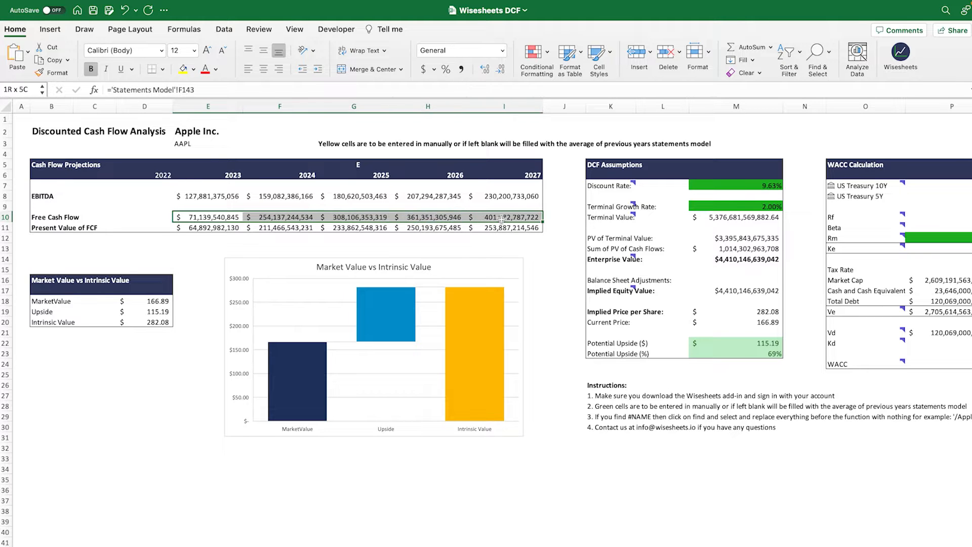
Step: Enter a WISEPRICE formula for the market cap of ticker cell E3 in the 2022 free cash flow cell D10
{"action": "left_click", "coordinate": [157, 217]}
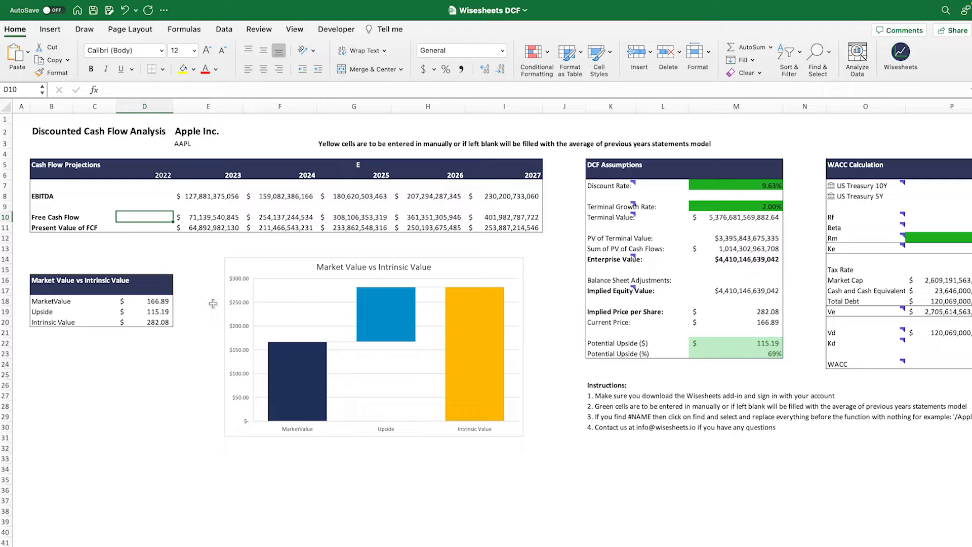
{"action": "type", "text": "="}
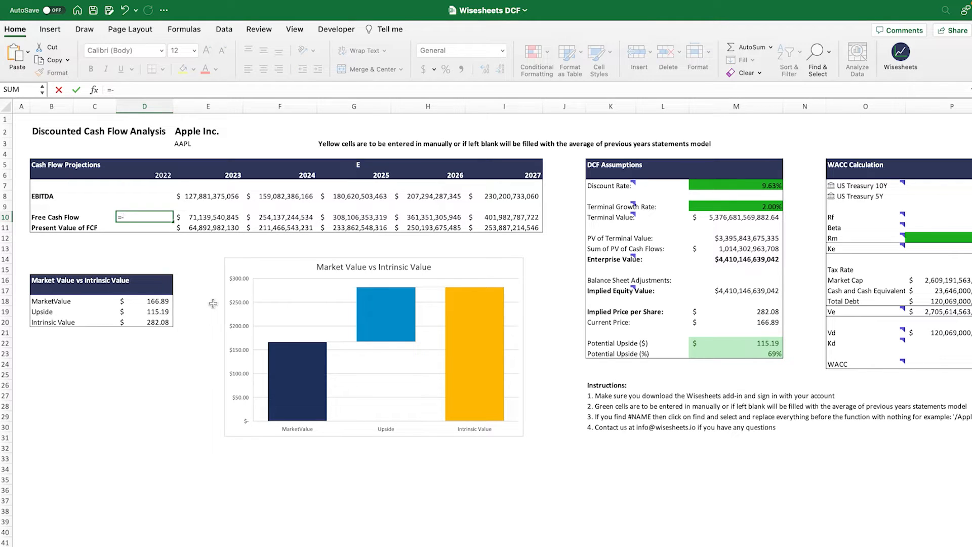
{"action": "key", "text": "BackSpace"}
{"action": "type", "text": "wi"}
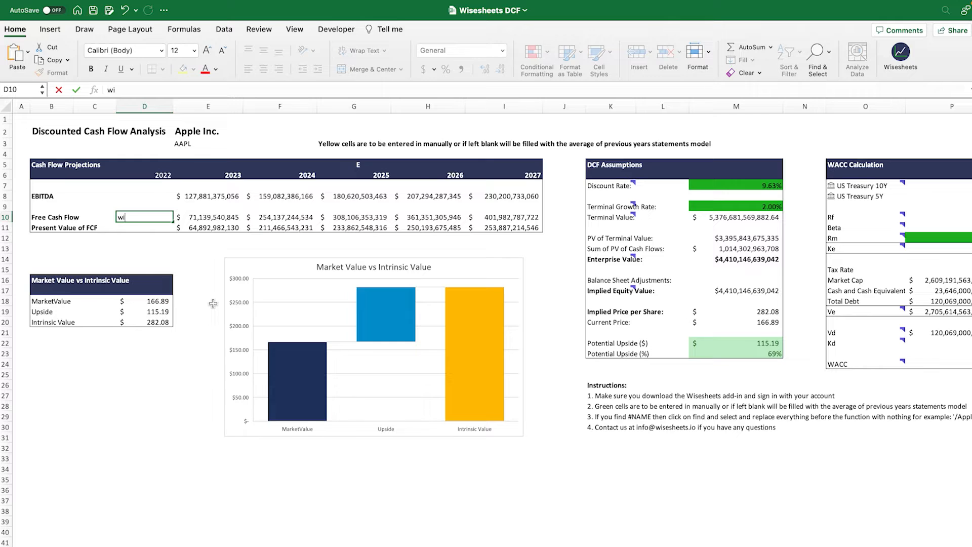
{"action": "key", "text": "BackSpace"}
{"action": "type", "text": "=wise"}
{"action": "key", "text": "Down"}
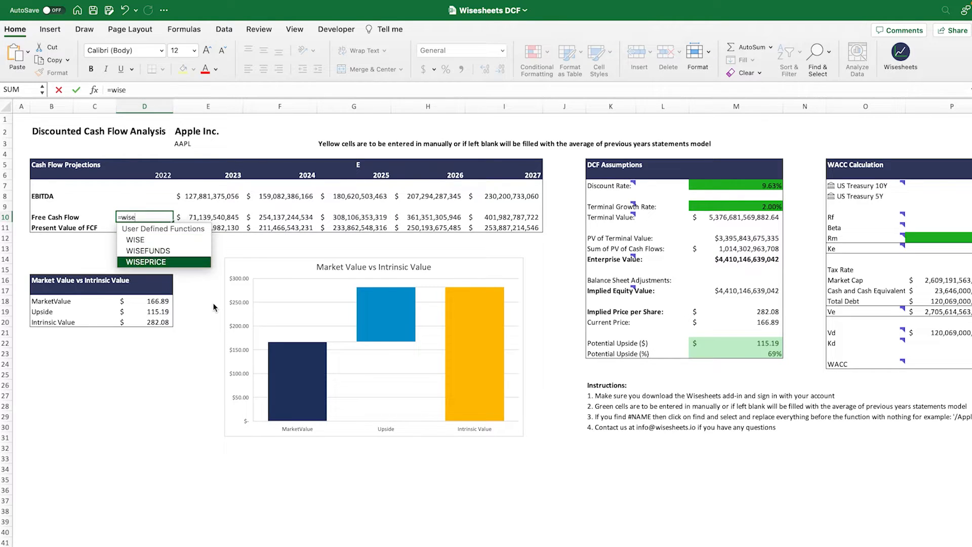
{"action": "key", "text": "Tab"}
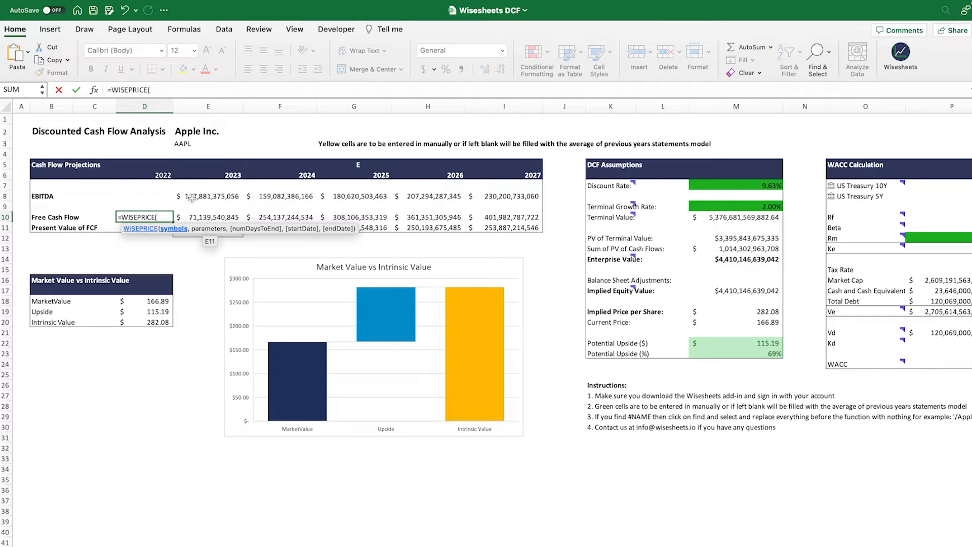
{"action": "left_click", "coordinate": [185, 144]}
{"action": "type", "text": ","}
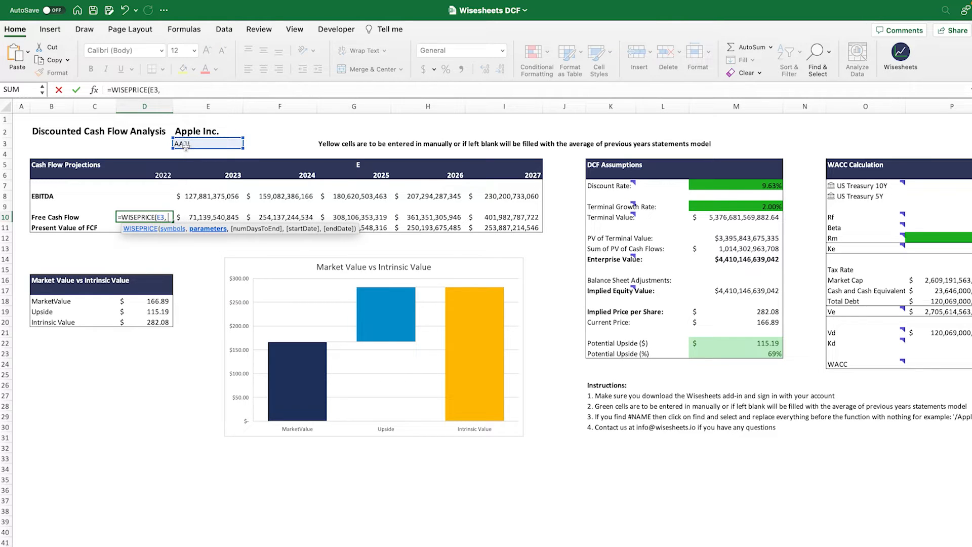
{"action": "type", "text": " \"market ca"}
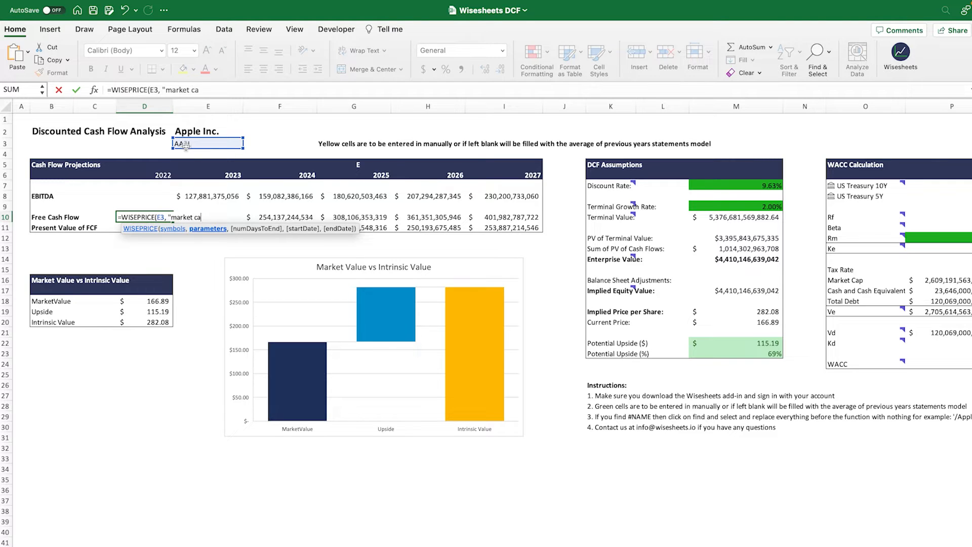
{"action": "type", "text": "p\")"}
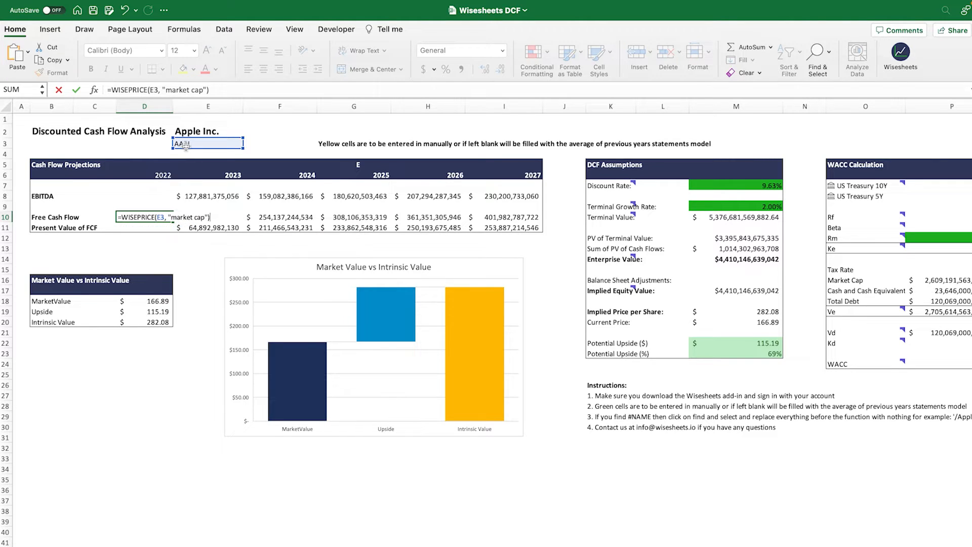
{"action": "key", "text": "Return"}
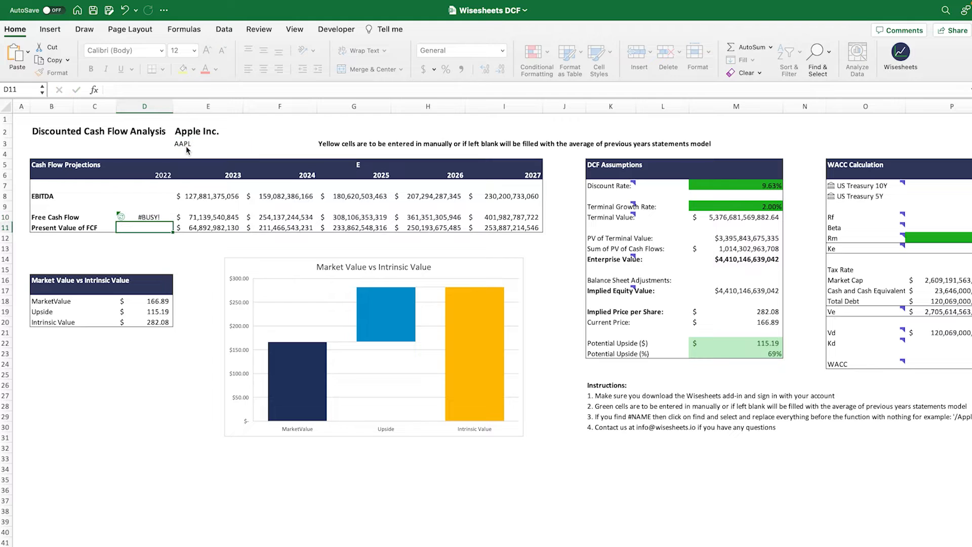
Step: Format the market cap in D10 with thousands separators and autofit column D to its contents
{"action": "left_click", "coordinate": [152, 214]}
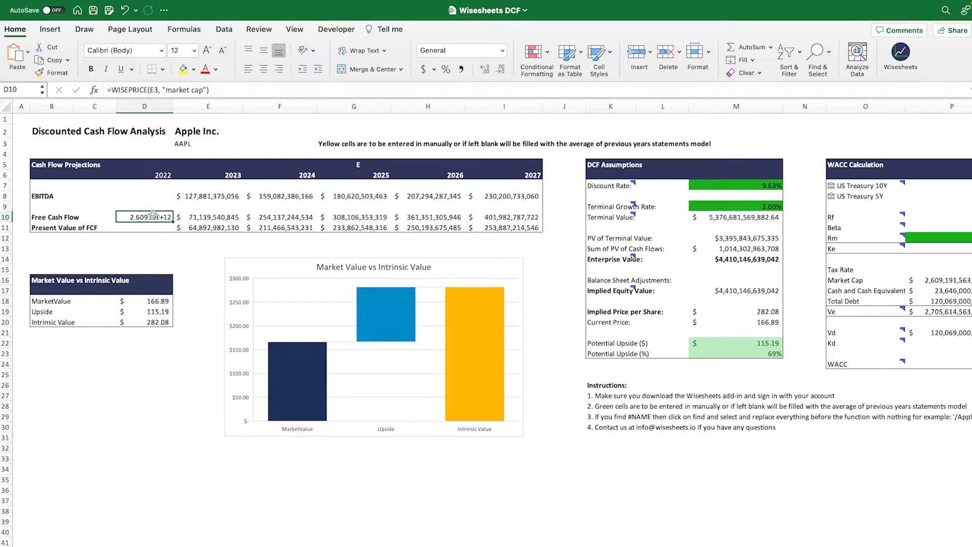
{"action": "left_click", "coordinate": [463, 71]}
{"action": "double_click", "coordinate": [173, 106]}
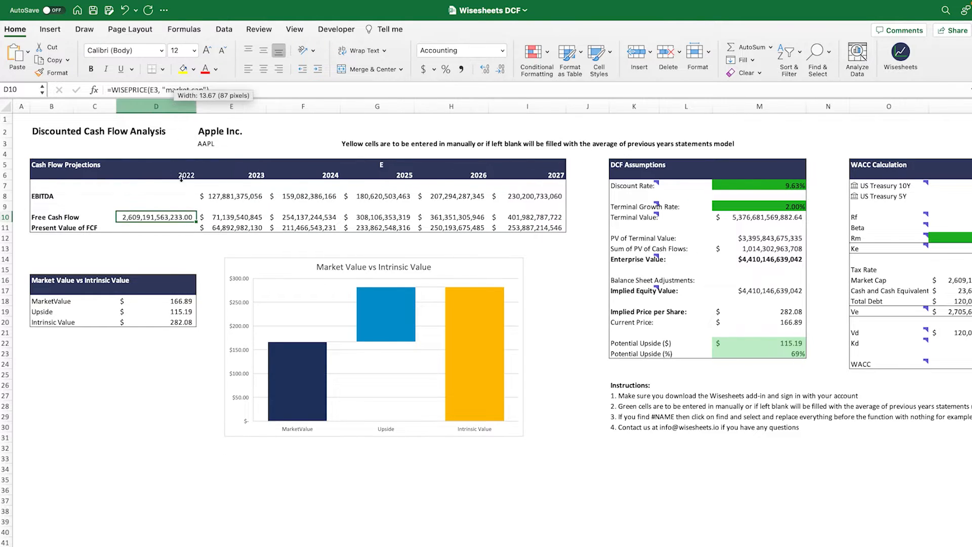
{"action": "left_click", "coordinate": [168, 387]}
Step: Make the market cap formula in D10 negative so it reads =-WISEPRICE(E3, "market cap")
{"action": "left_click", "coordinate": [158, 217]}
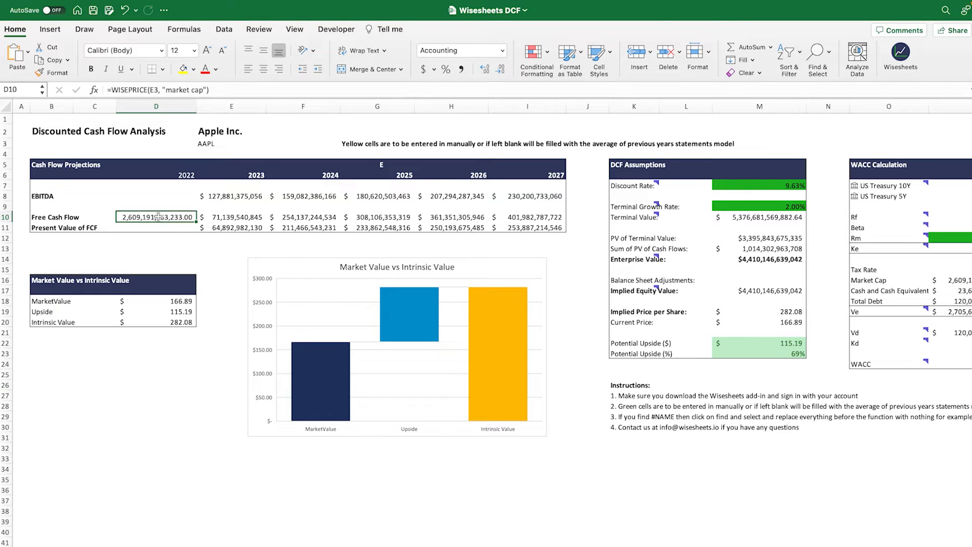
{"action": "left_click", "coordinate": [159, 90]}
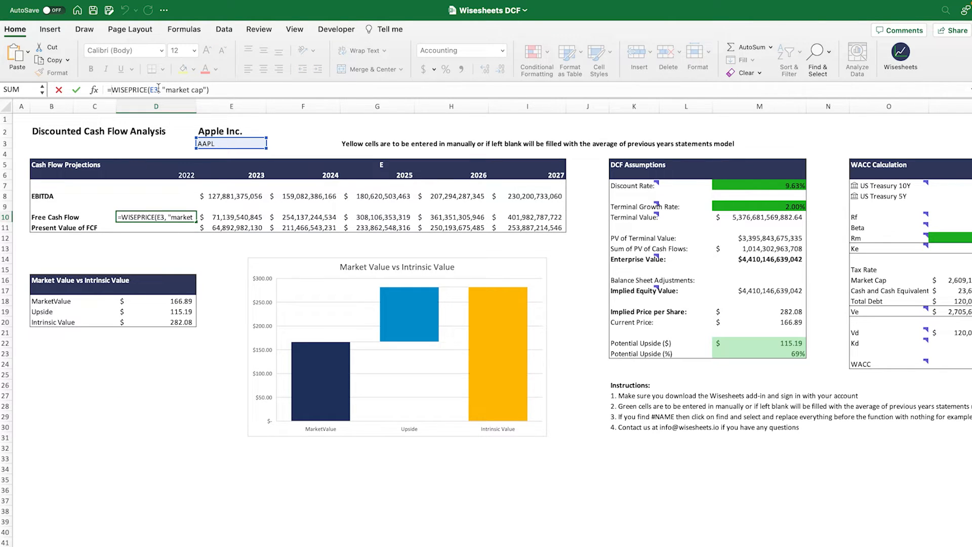
{"action": "type", "text": "-"}
{"action": "key", "text": "Return"}
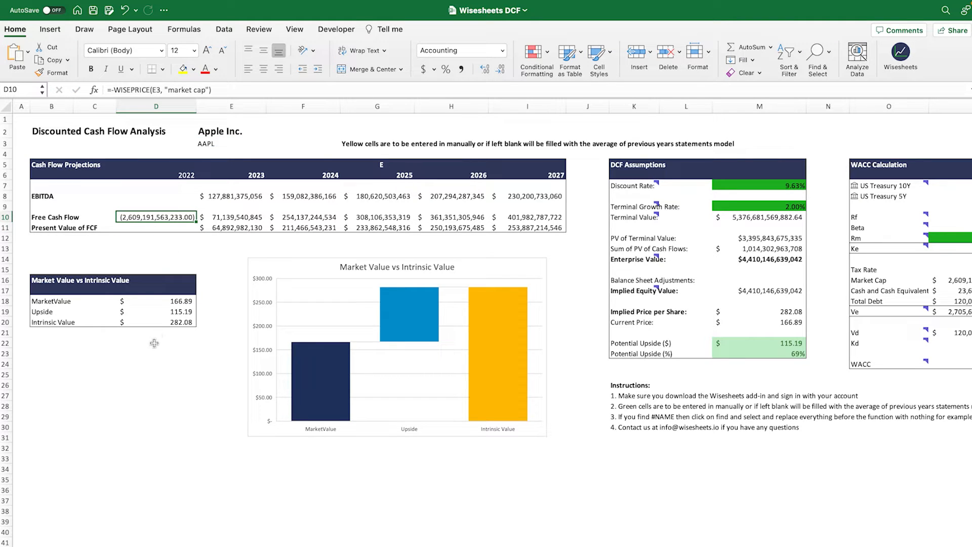
Step: Label cell B23 IRR and calculate the internal rate of return of D10:I10 in C23
{"action": "left_click", "coordinate": [65, 353]}
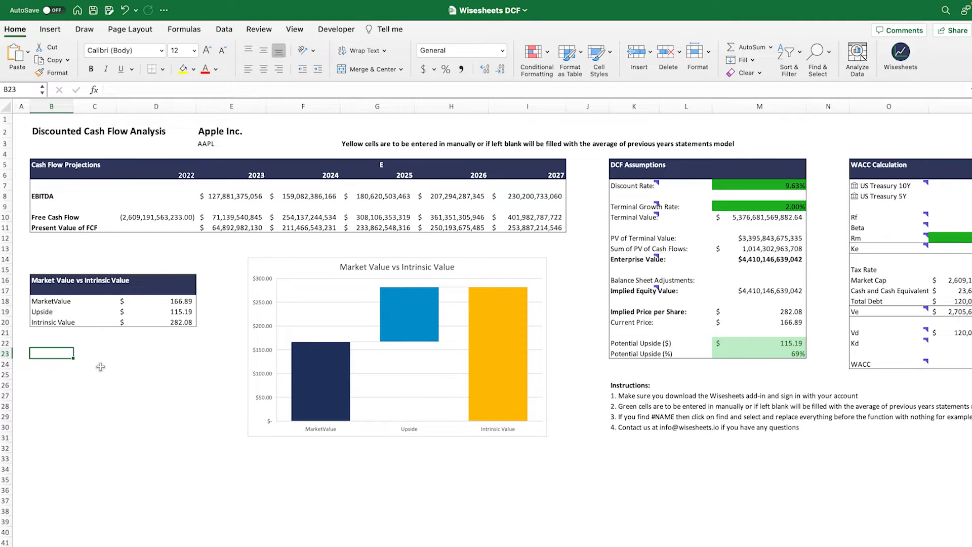
{"action": "type", "text": "IRR"}
{"action": "key", "text": "Tab"}
{"action": "type", "text": "=ir"}
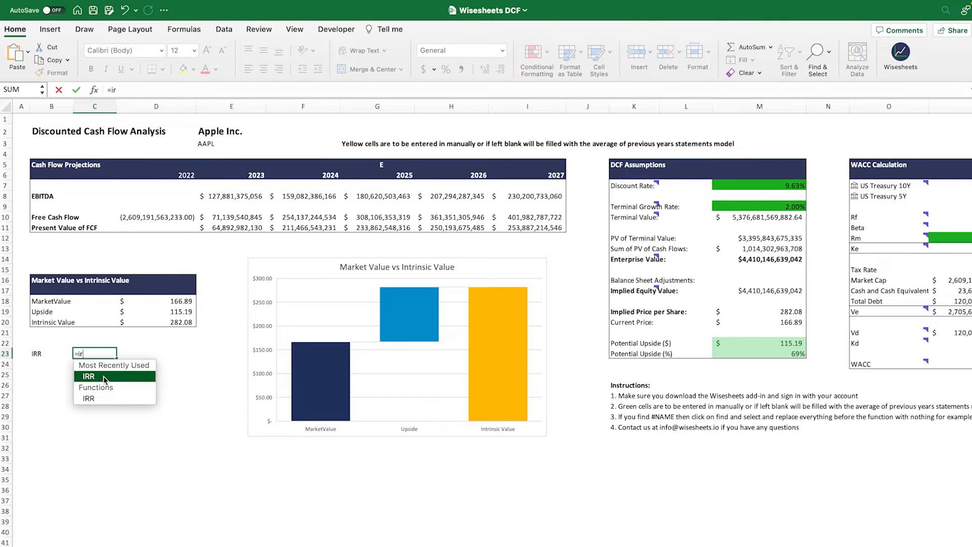
{"action": "double_click", "coordinate": [105, 377]}
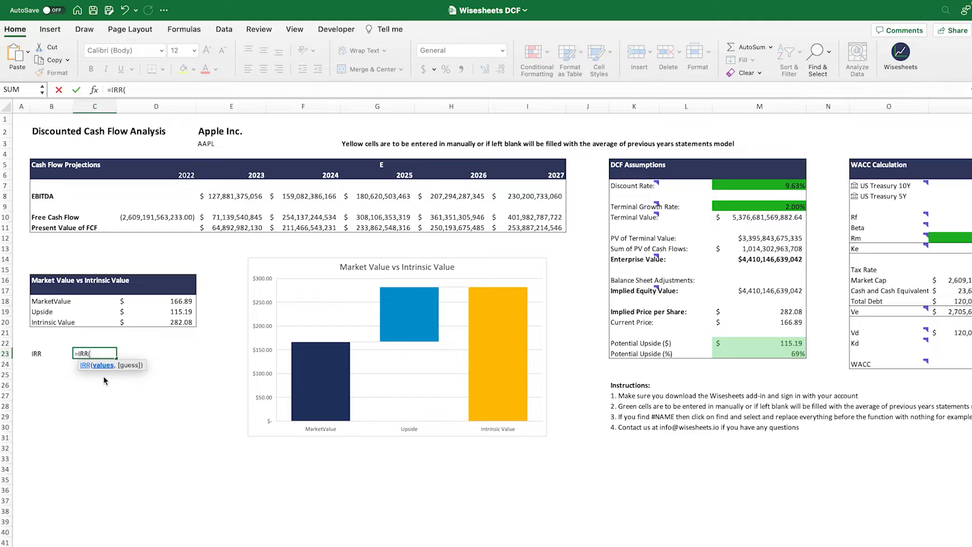
{"action": "left_click_drag", "start_coordinate": [152, 216], "coordinate": [509, 217]}
{"action": "type", "text": ")"}
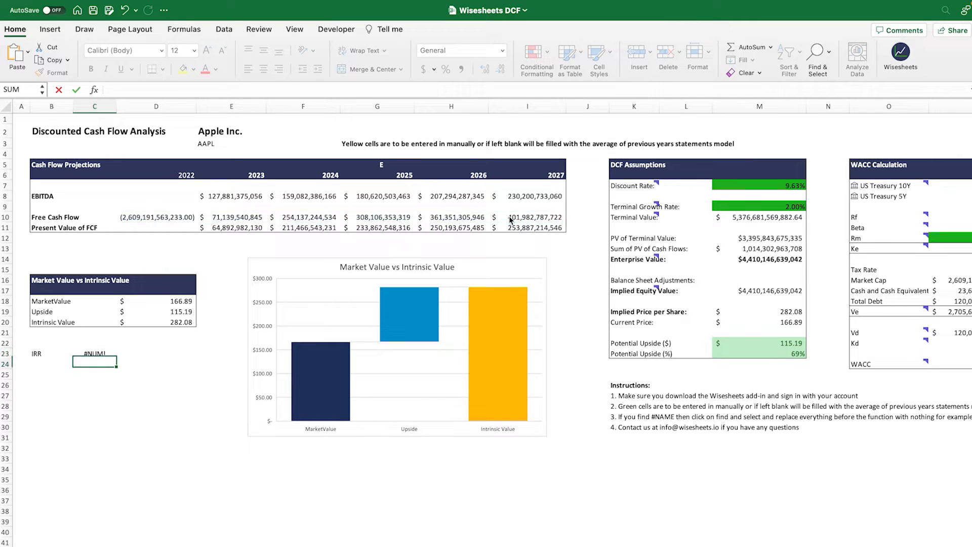
{"action": "key", "text": "Return"}
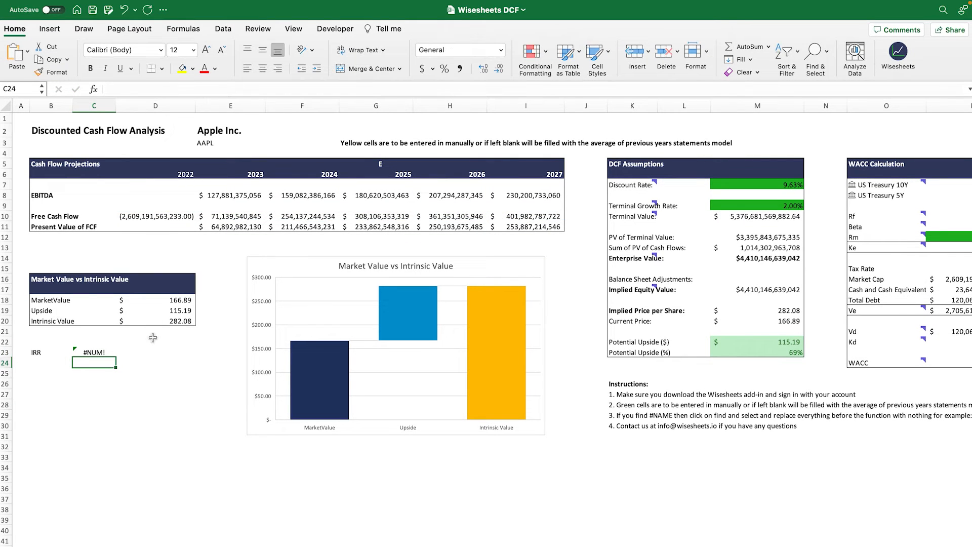
Step: Examine the IRR formula in C23 against the 2022 outflow and the 2023 to 2027 free cash flows
{"action": "left_click", "coordinate": [104, 353]}
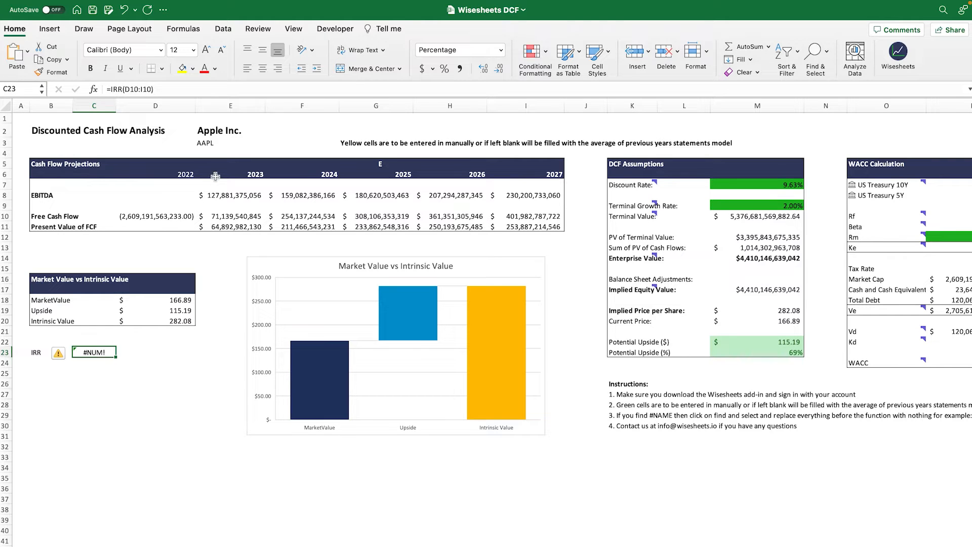
{"action": "left_click_drag", "start_coordinate": [242, 213], "coordinate": [517, 213]}
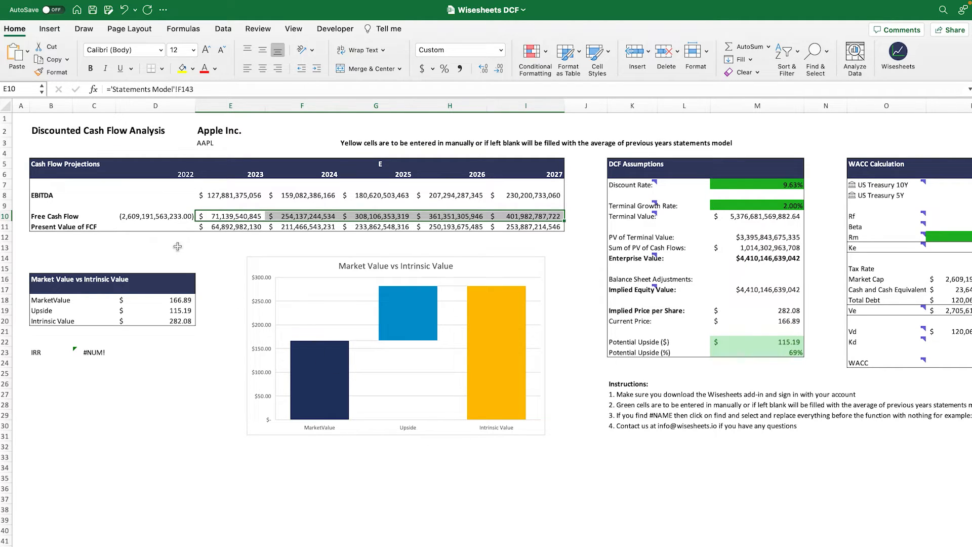
{"action": "left_click", "coordinate": [148, 219]}
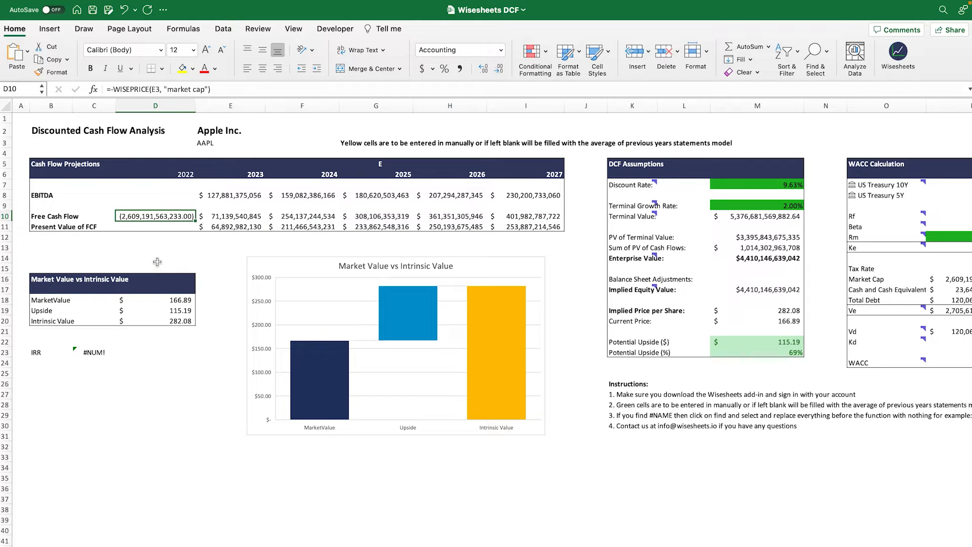
{"action": "left_click", "coordinate": [96, 353]}
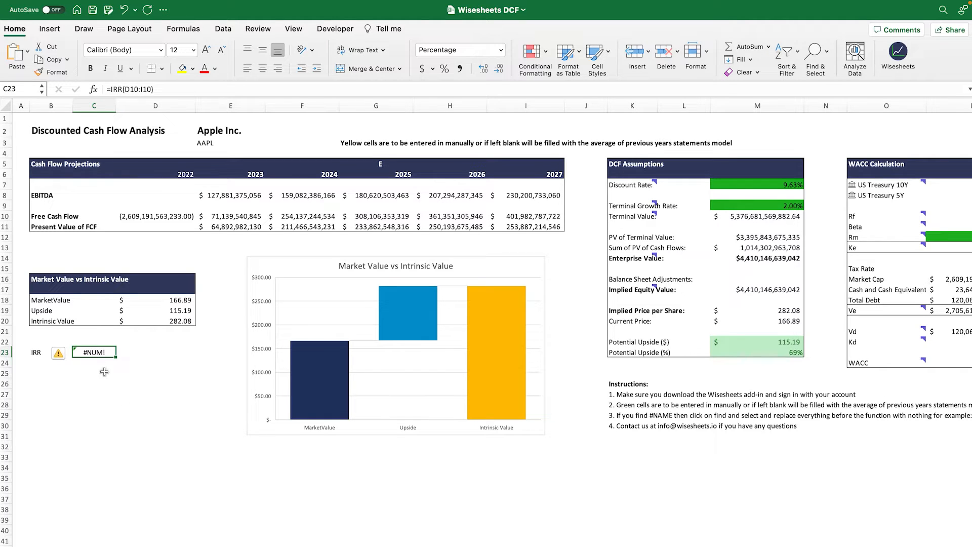
Step: Copy the terminal value from the DCF assumptions and paste it as a value over the 2027 free cash flow in I10
{"action": "left_click", "coordinate": [748, 217]}
{"action": "key", "text": "super+c"}
{"action": "left_click", "coordinate": [524, 217]}
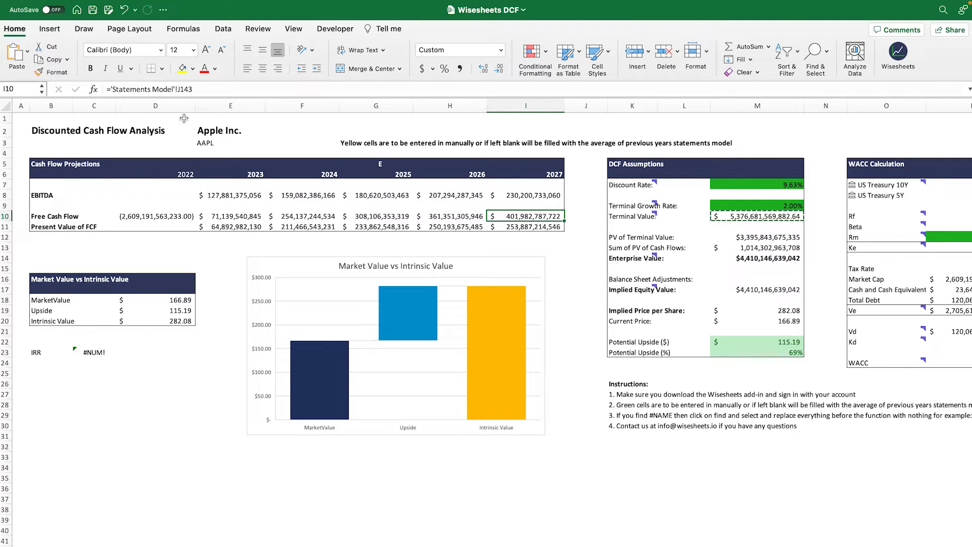
{"action": "left_click", "coordinate": [28, 51]}
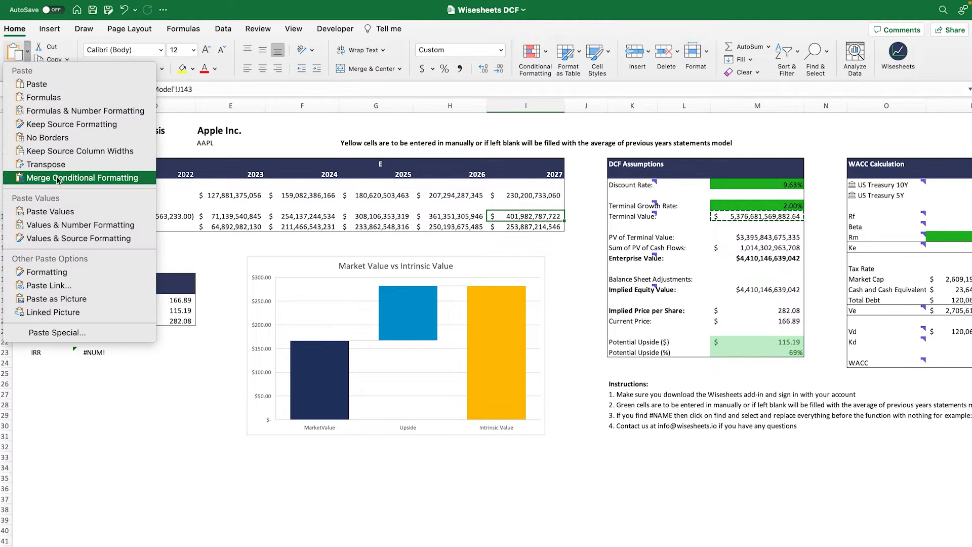
{"action": "left_click", "coordinate": [58, 210]}
{"action": "left_click", "coordinate": [142, 434]}
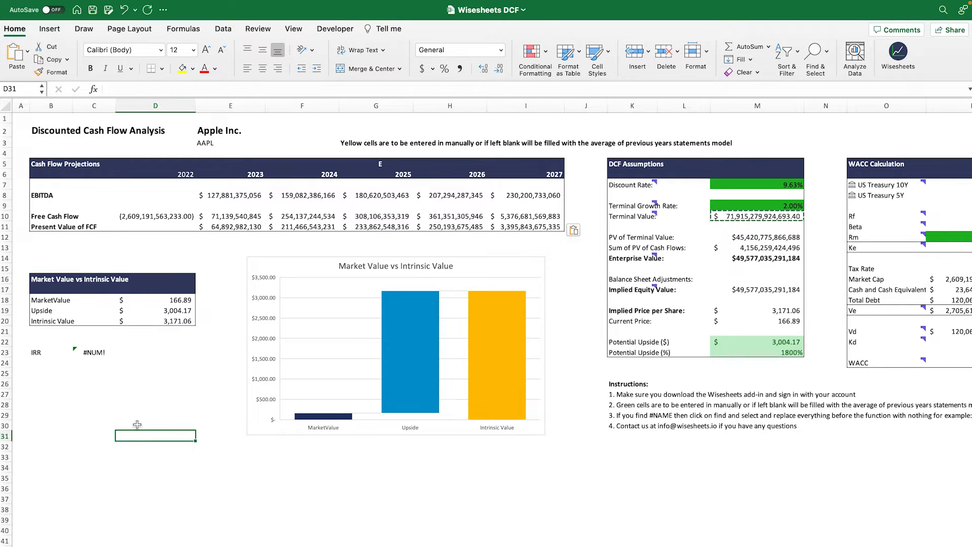
Step: Recheck the IRR formula's D10:I10 range in C23 and the 2027 cash flow value in I10
{"action": "left_click", "coordinate": [95, 353]}
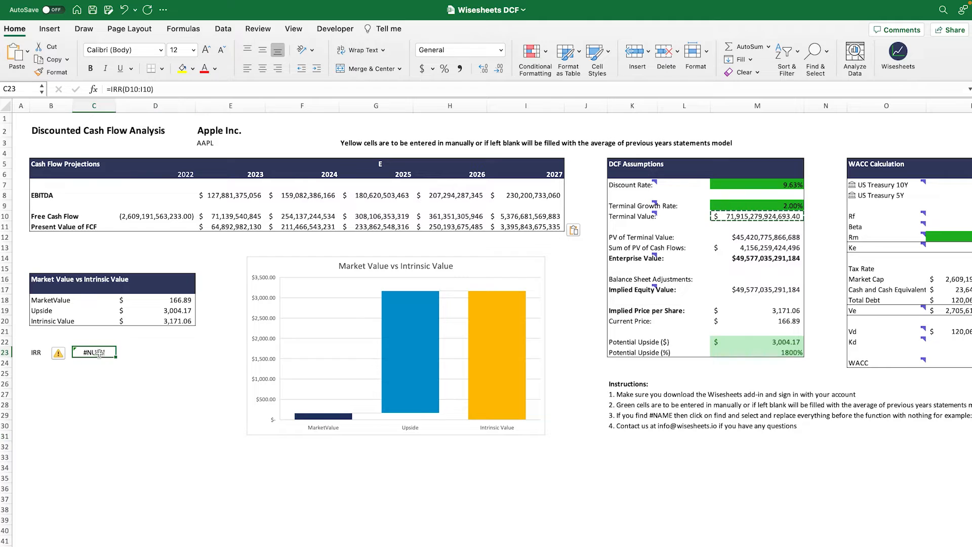
{"action": "left_click", "coordinate": [143, 89]}
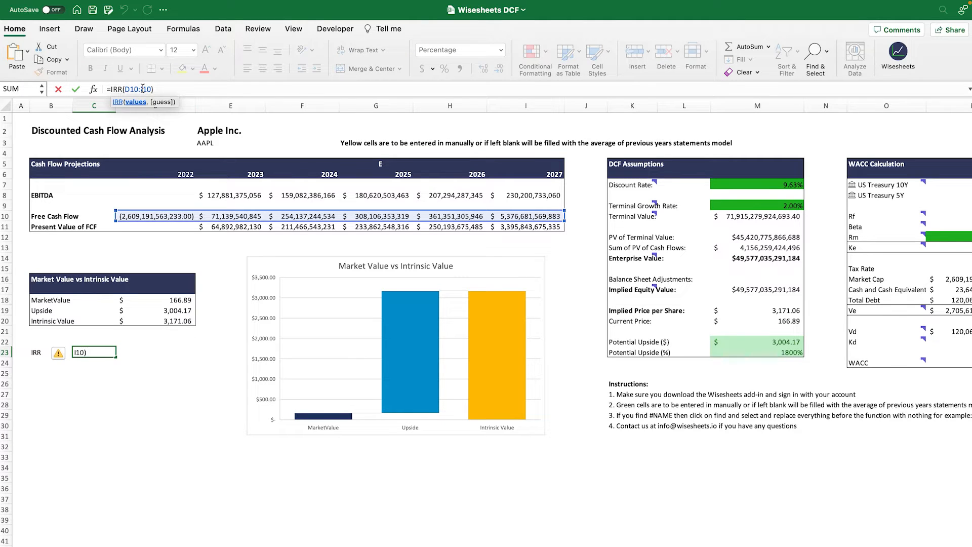
{"action": "key", "text": "Escape"}
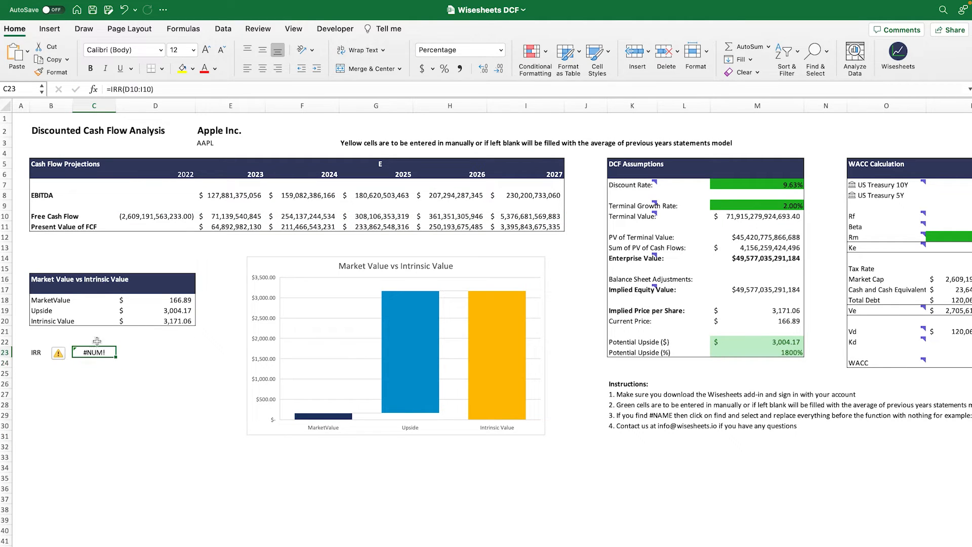
{"action": "left_click", "coordinate": [147, 89]}
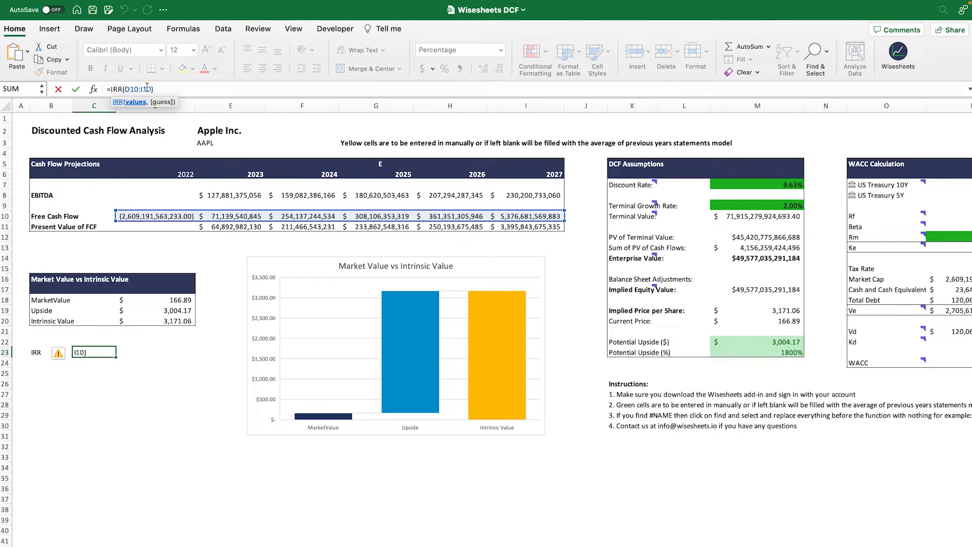
{"action": "key", "text": "Return"}
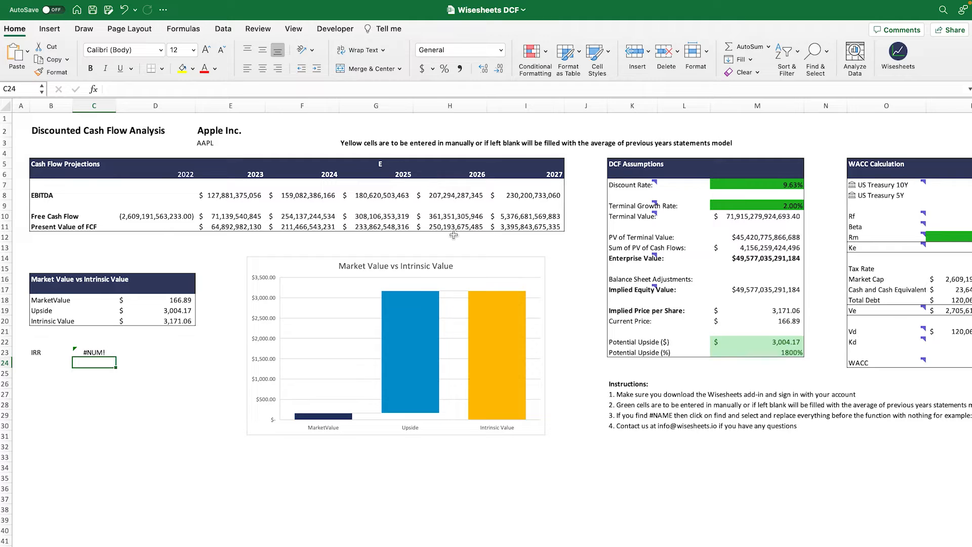
{"action": "left_click", "coordinate": [520, 216]}
{"action": "left_click", "coordinate": [98, 353]}
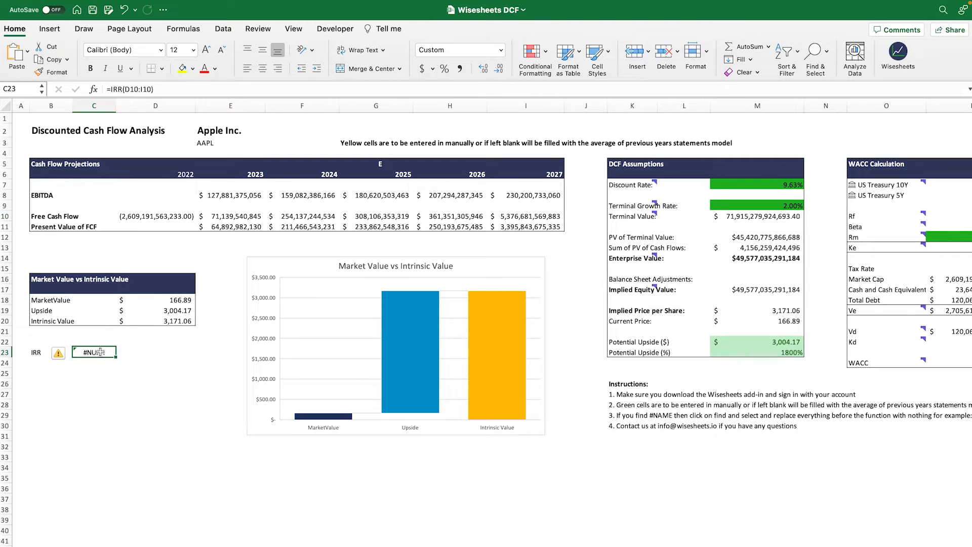
{"action": "left_click", "coordinate": [138, 90]}
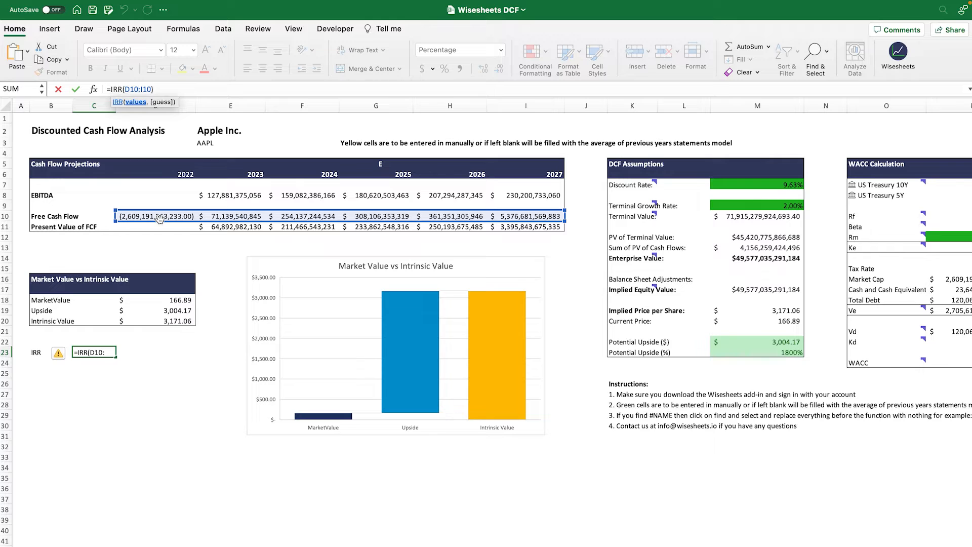
{"action": "key", "text": "Return"}
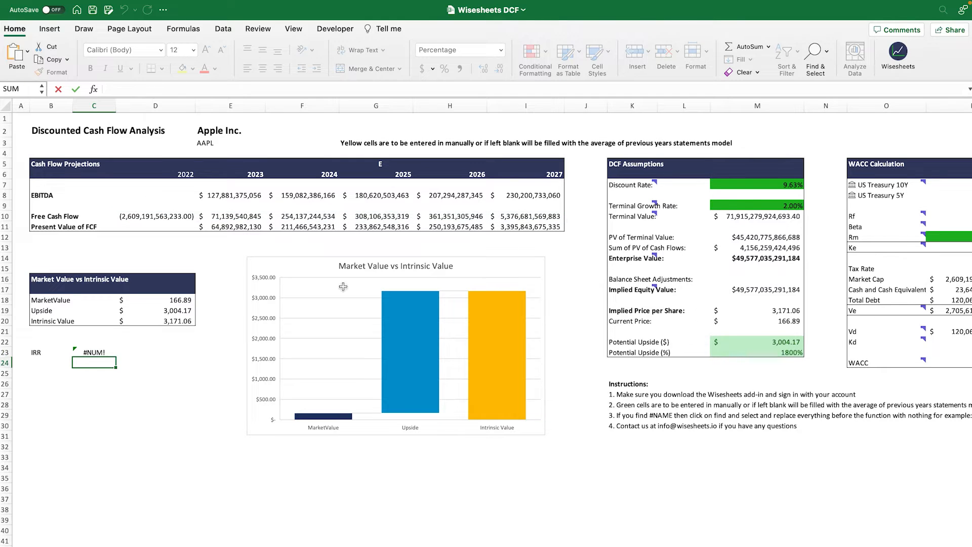
{"action": "left_click", "coordinate": [538, 215]}
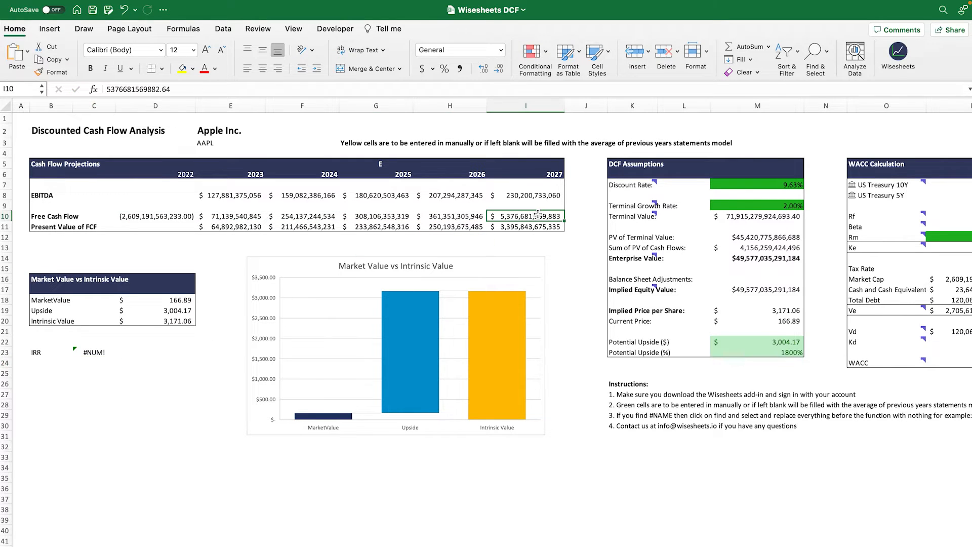
Step: Copy the 2027 free cash flow in I10, paste it as a value over the 2023 to 2026 cash flows in E10:H10, and widen column E
{"action": "key", "text": "super+c"}
{"action": "left_click_drag", "start_coordinate": [458, 217], "coordinate": [223, 217]}
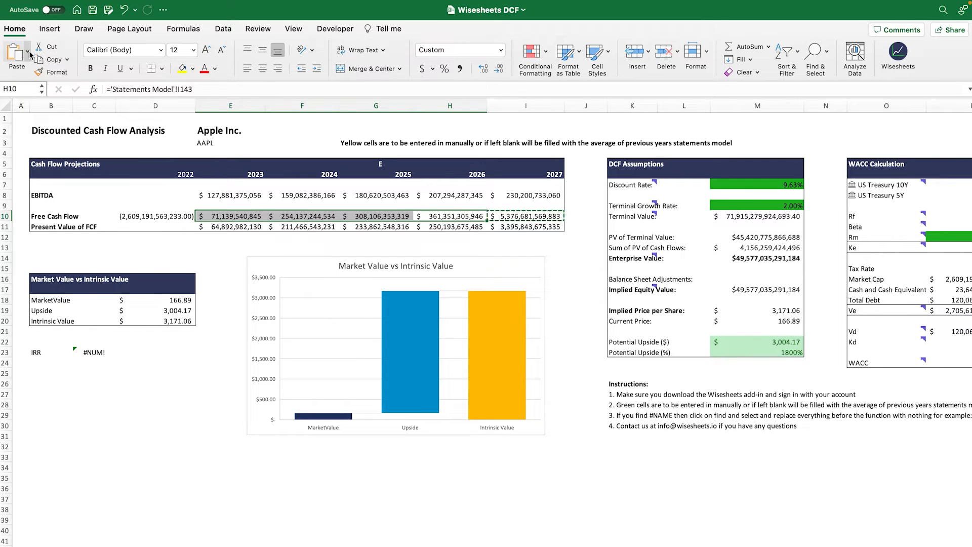
{"action": "left_click", "coordinate": [28, 51]}
{"action": "left_click", "coordinate": [66, 212]}
{"action": "left_click", "coordinate": [232, 216]}
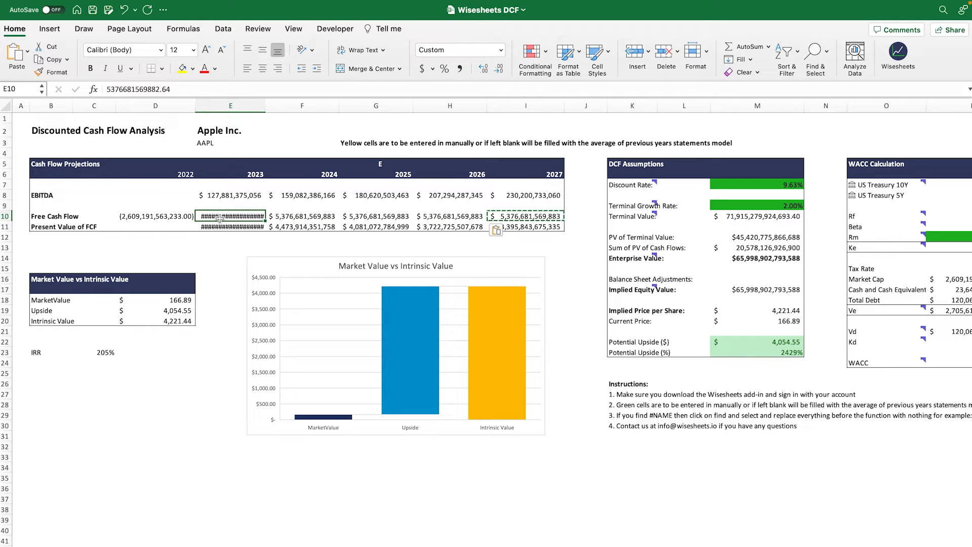
{"action": "left_click_drag", "start_coordinate": [265, 104], "coordinate": [270, 104]}
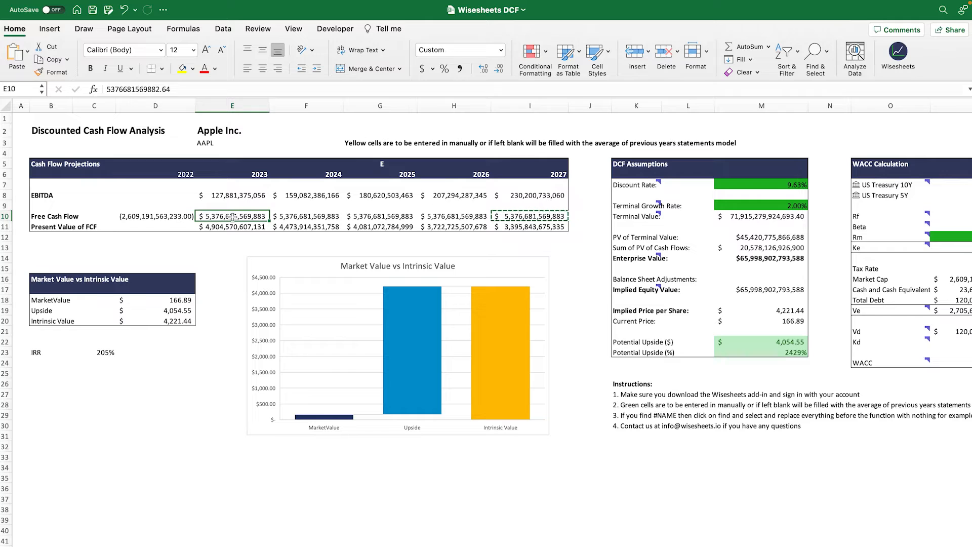
Step: Review the negative market cap outflow in D10 and the recalculated IRR of D10:I10 in C23
{"action": "left_click", "coordinate": [146, 217]}
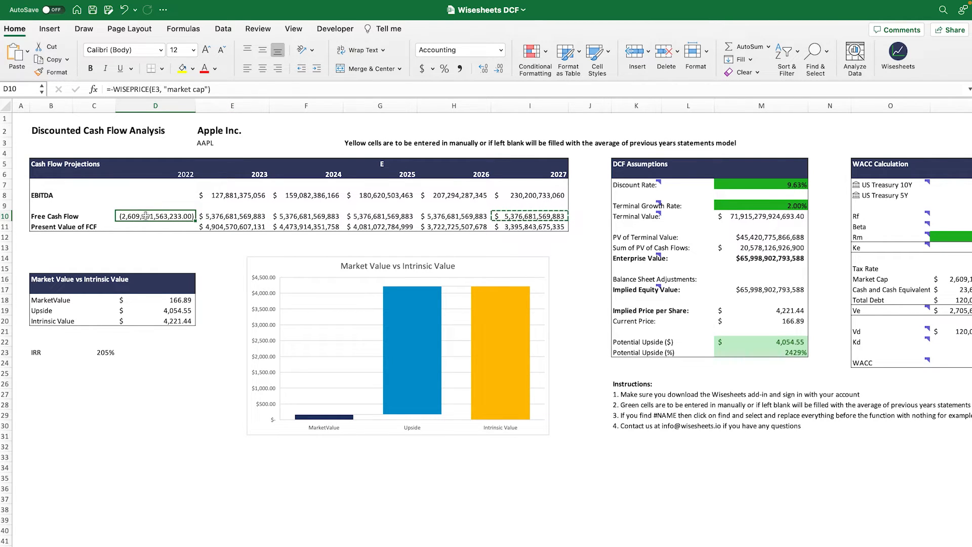
{"action": "left_click", "coordinate": [106, 353]}
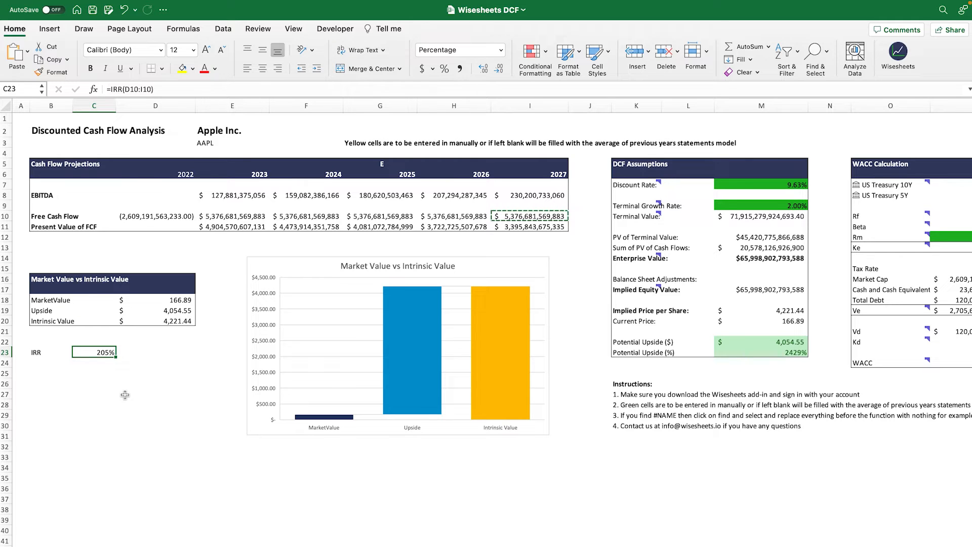
{"action": "key", "text": "Left"}
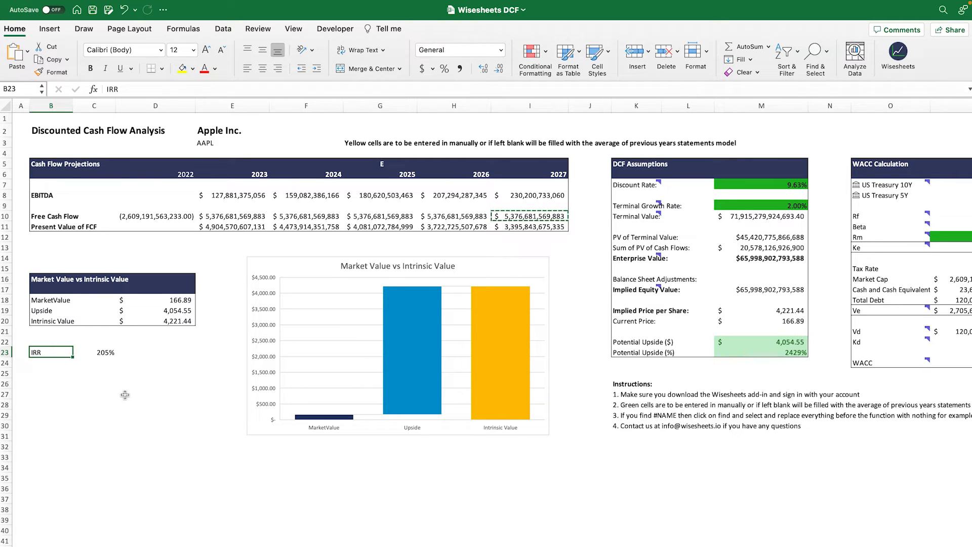
{"action": "key", "text": "Right"}
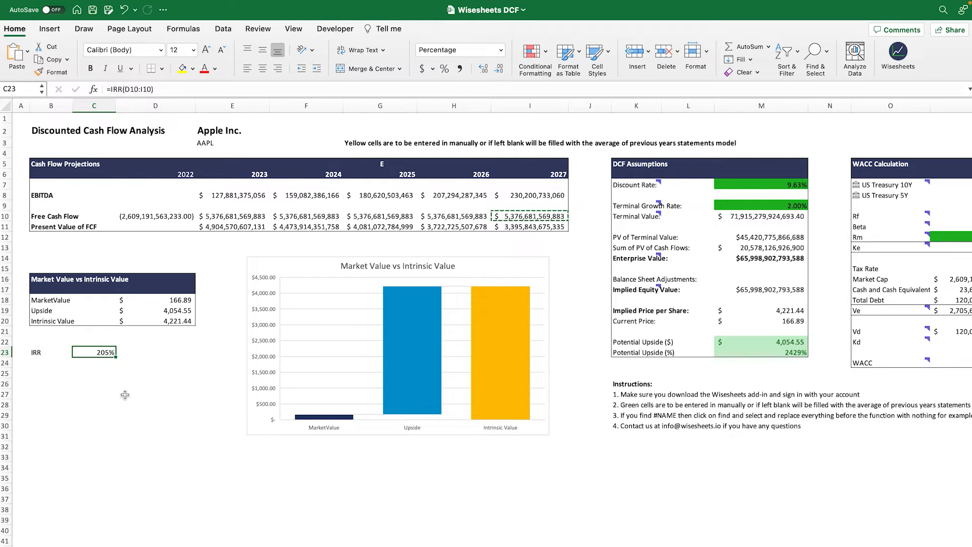
{"action": "key", "text": "Left"}
{"action": "key", "text": "Down"}
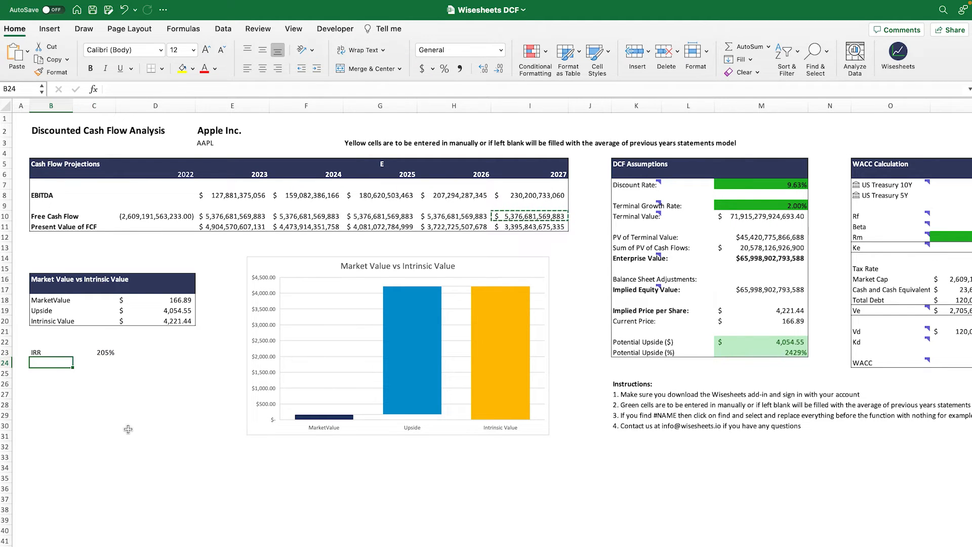